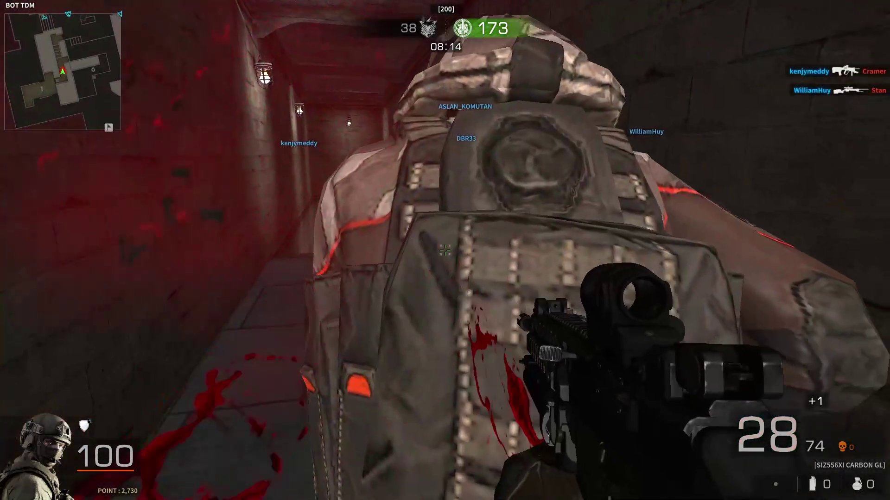
Shoot enemies in the corridor, courtyard and through the doorway in the Bot TDM match
click(445, 250)
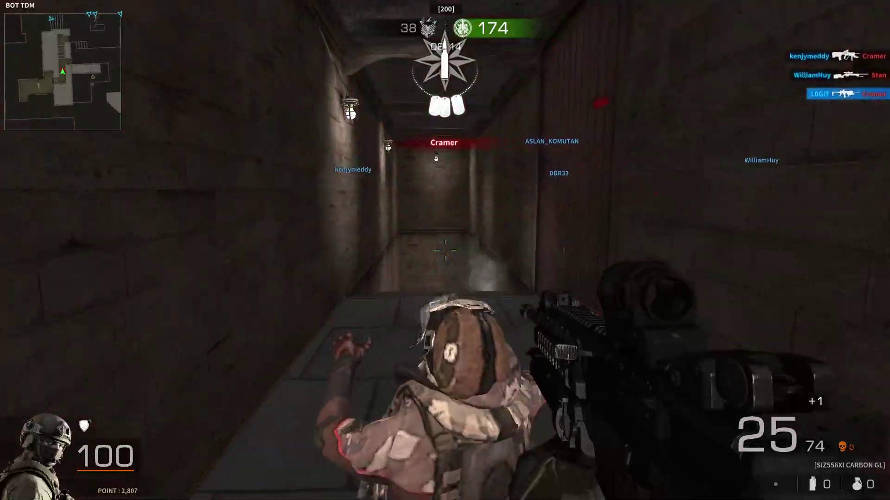
click(445, 250)
click(445, 251)
click(445, 250)
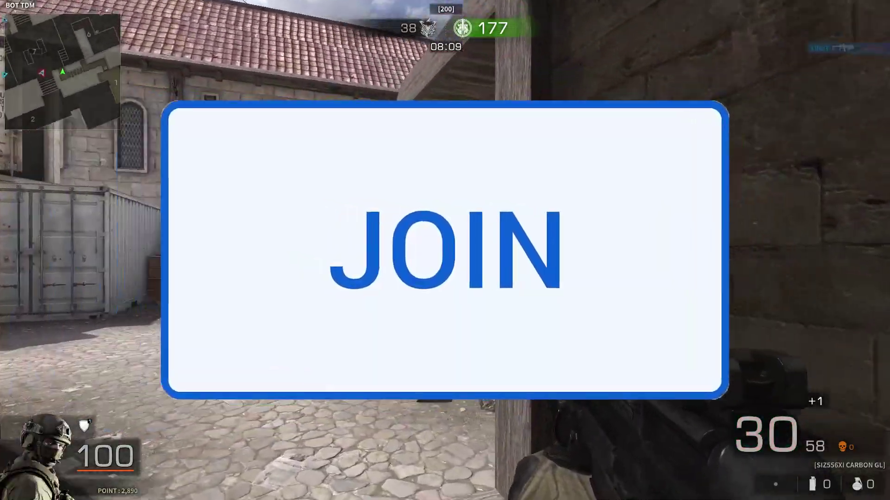
click(445, 250)
click(444, 250)
click(445, 250)
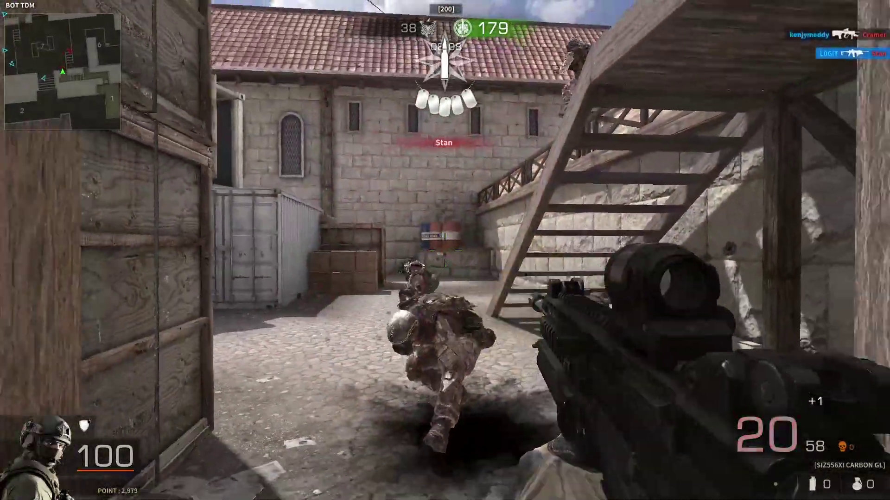
click(445, 251)
click(445, 251)
click(445, 251)
click(444, 251)
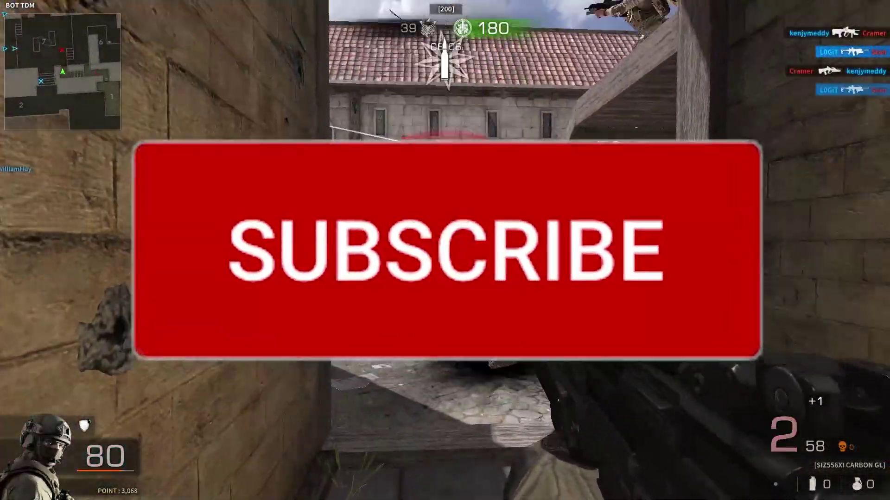
click(445, 250)
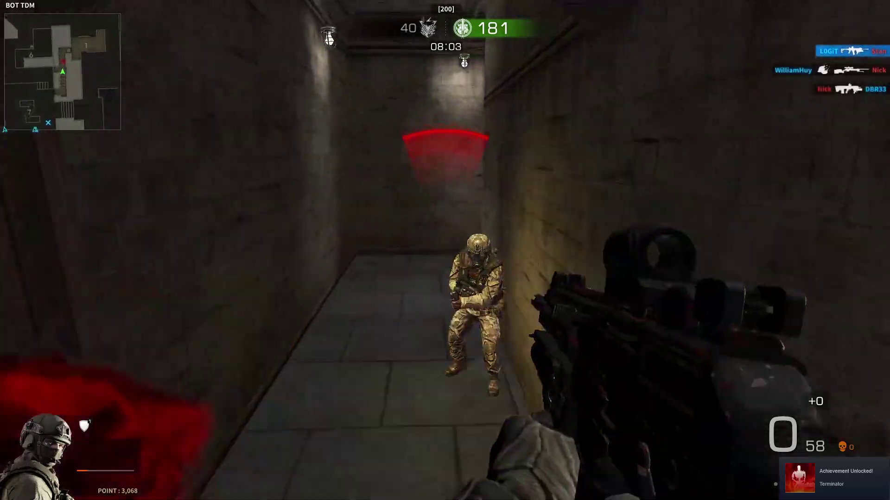
click(444, 250)
click(444, 250)
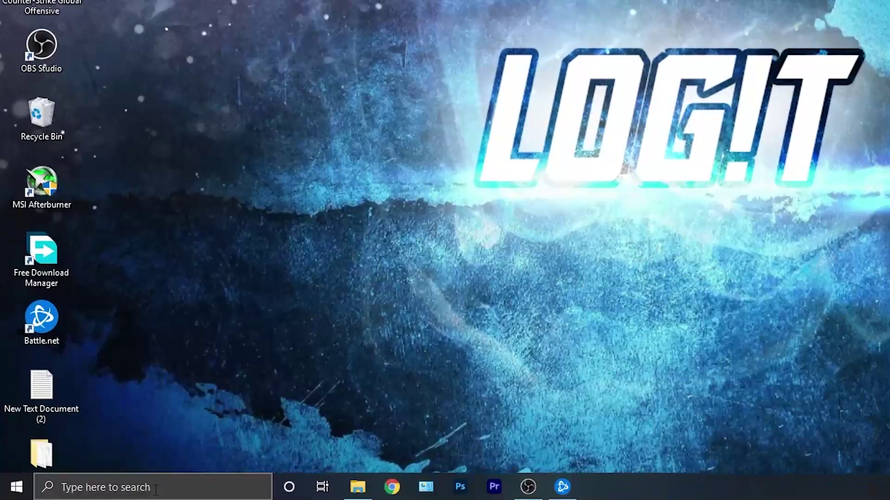
Search 'check' to reach the Windows Update page and start a check for updates
click(153, 487)
text(check)
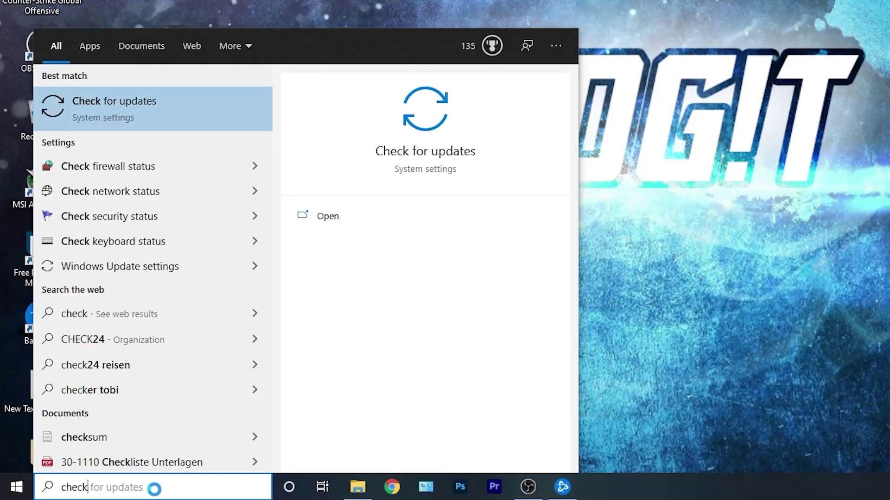
click(114, 94)
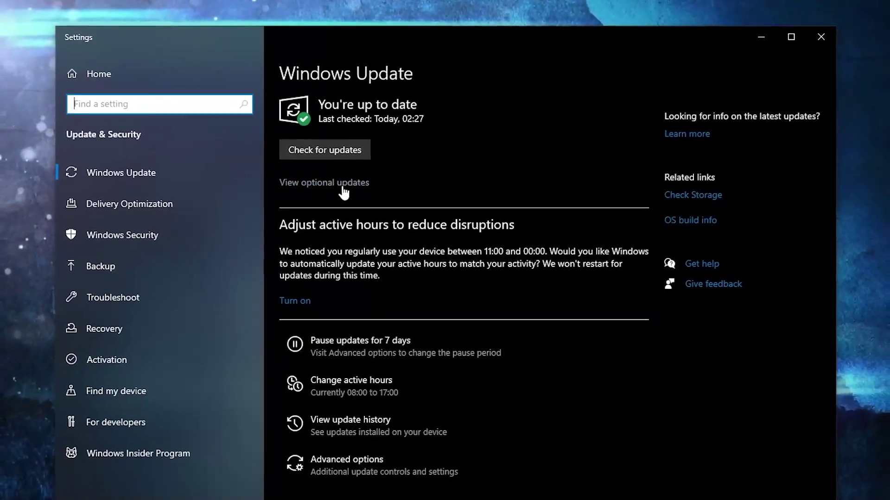
click(335, 140)
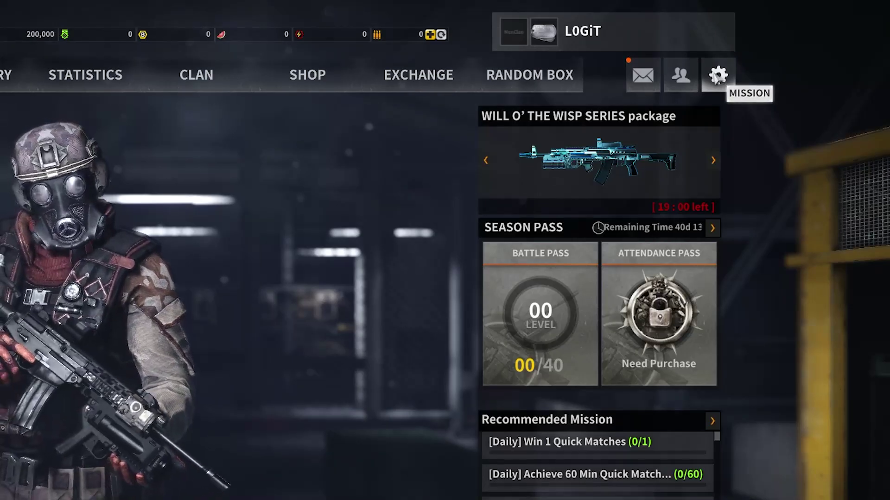
In the graphics options, set Screen Mode to Full Screen, keeping 16:9(Wide) and 1920 x 1080
click(718, 75)
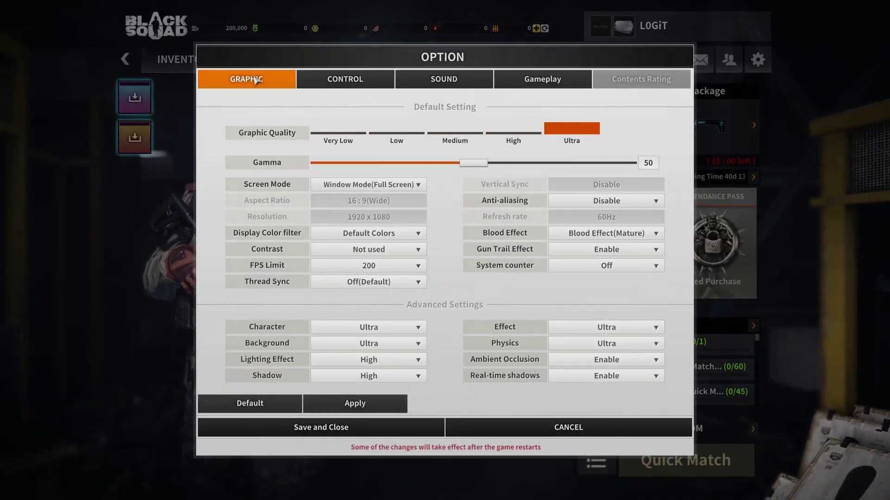
mouse_move(464, 163)
mouse_down()
mouse_move(478, 166)
mouse_move(466, 165)
mouse_up()
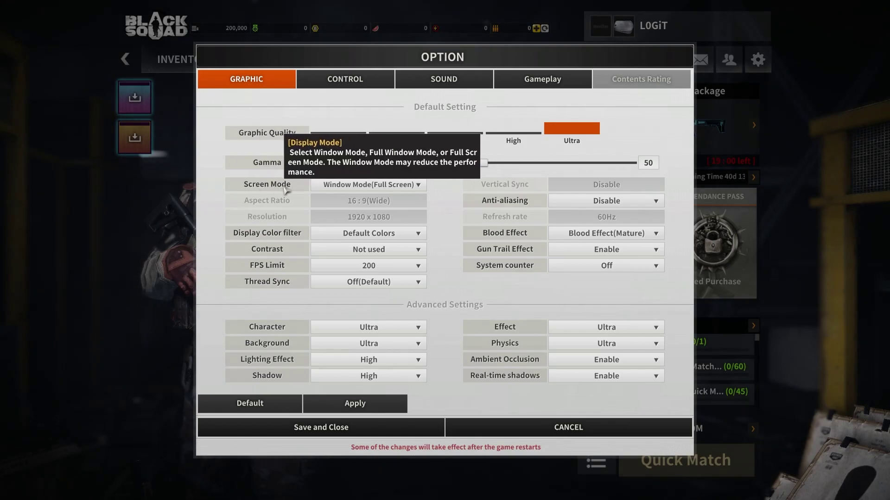
click(371, 185)
click(380, 201)
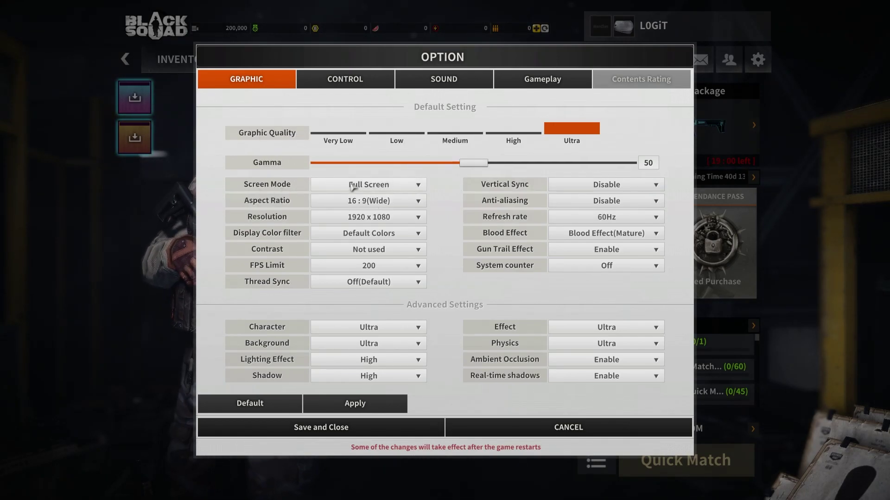
click(379, 202)
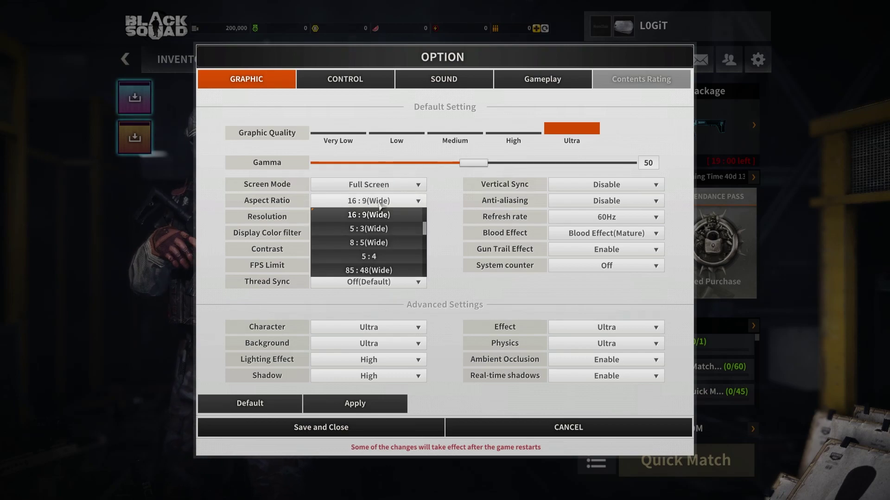
click(378, 218)
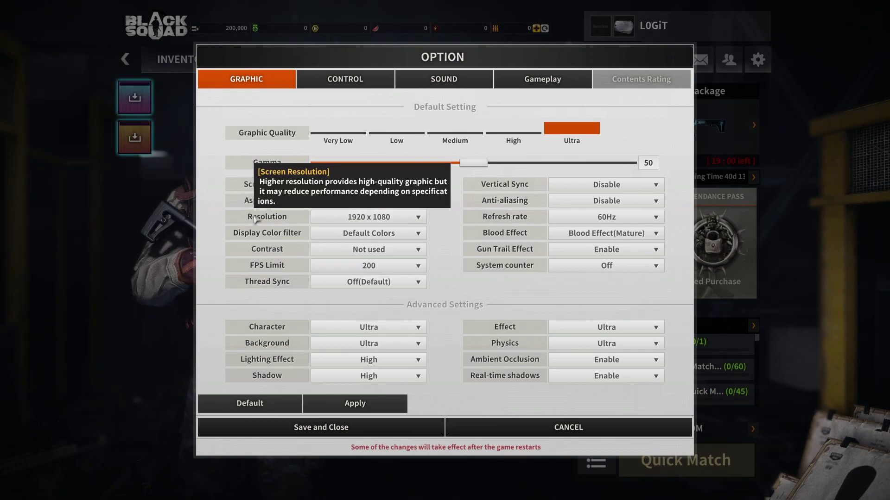
click(374, 218)
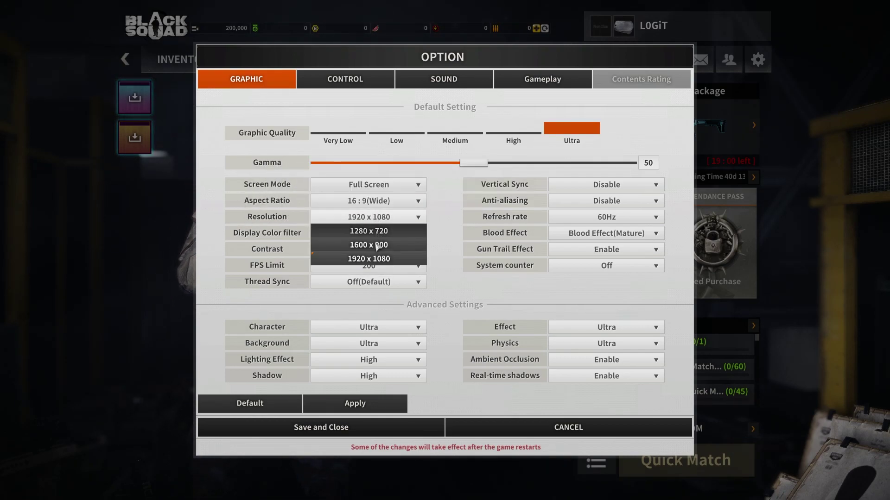
click(377, 259)
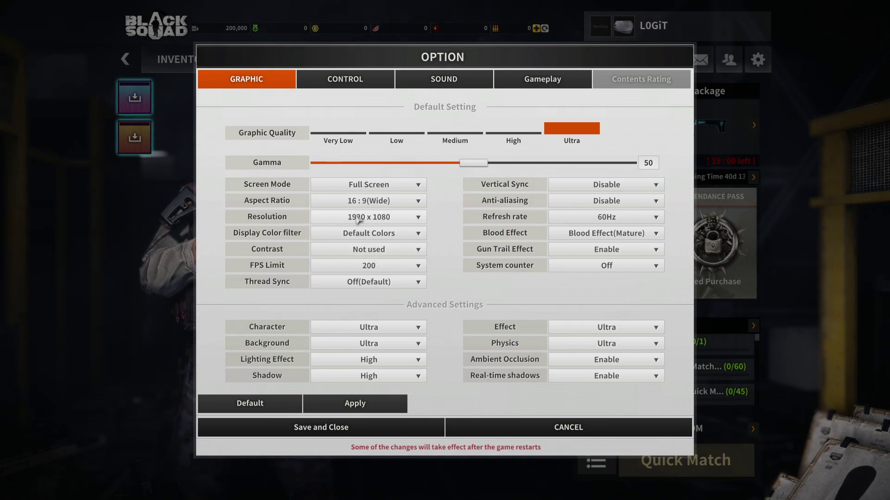
Disable the display colour filter and set FPS Limit to Unlimited, keeping contrast, Thread Sync and V-Sync off
click(386, 237)
click(375, 276)
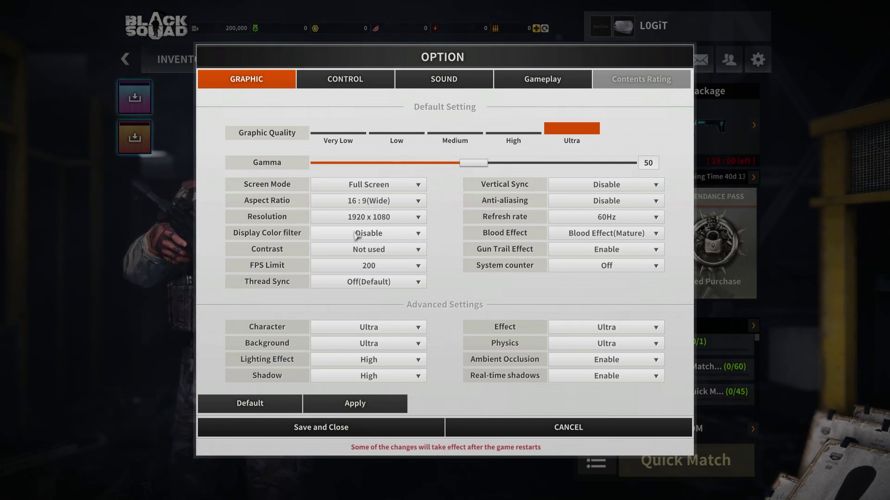
click(366, 251)
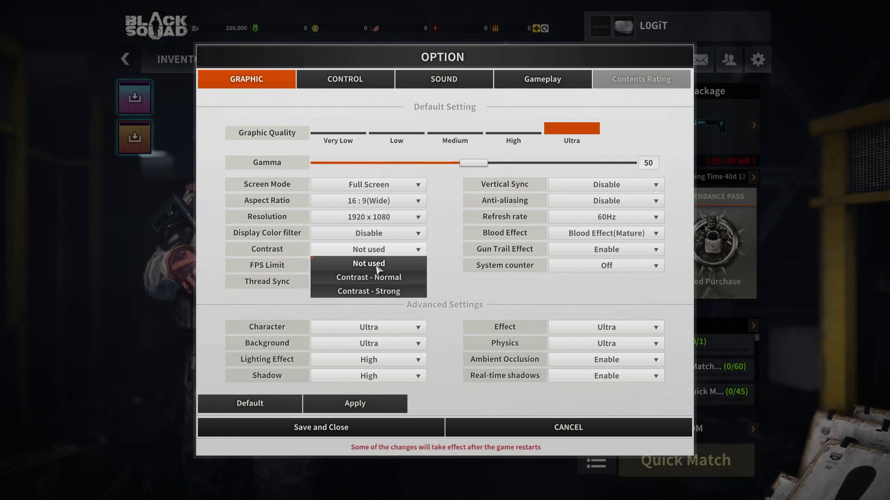
click(376, 266)
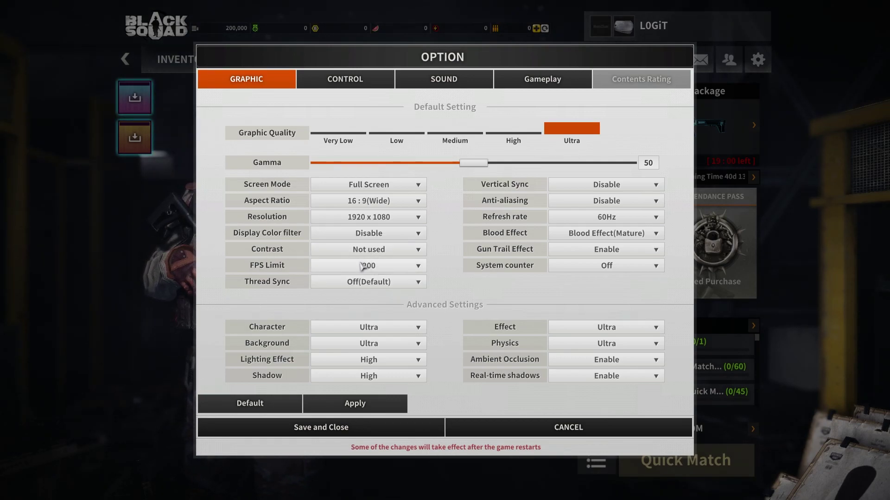
click(362, 266)
click(366, 333)
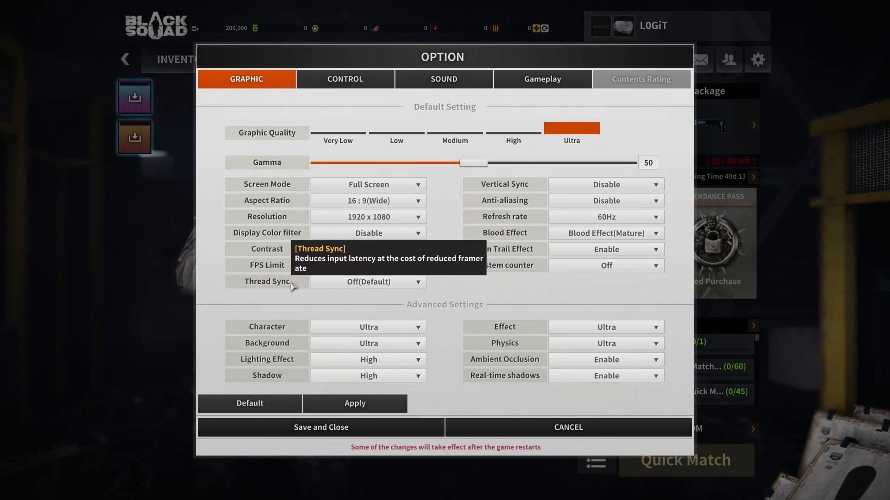
click(370, 283)
click(368, 296)
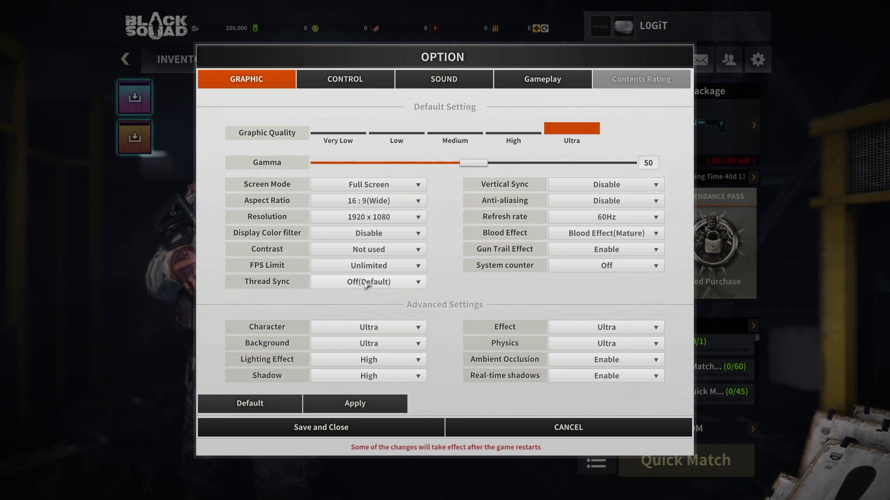
click(607, 187)
click(613, 198)
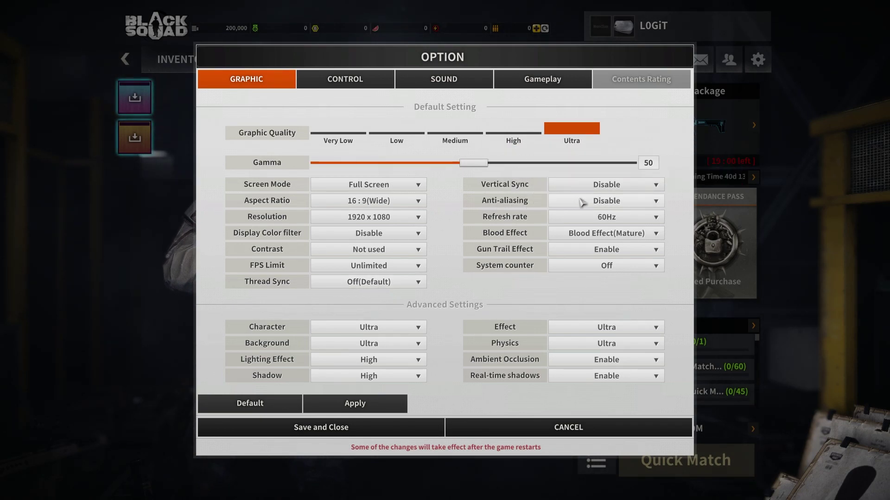
Set Gun Trail Effect to Disable, keeping anti-aliasing Disable, 60Hz, Blood Effect(Mature) and System counter Off
click(597, 202)
click(608, 218)
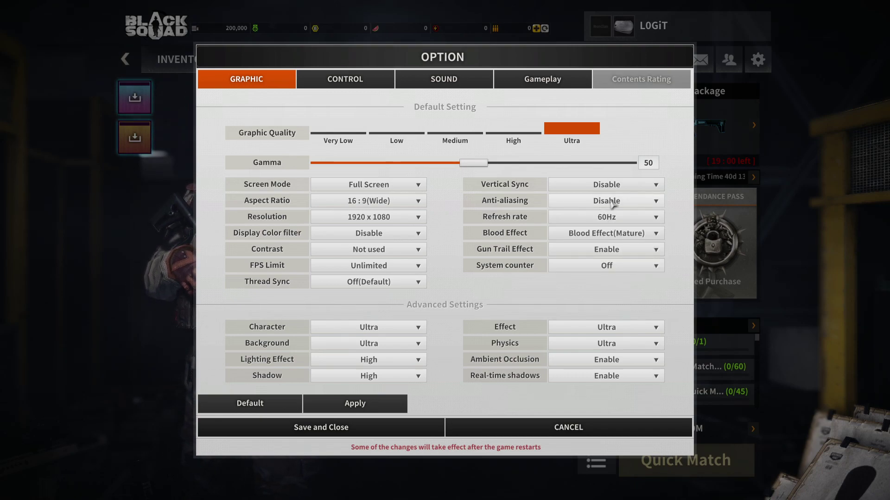
click(605, 219)
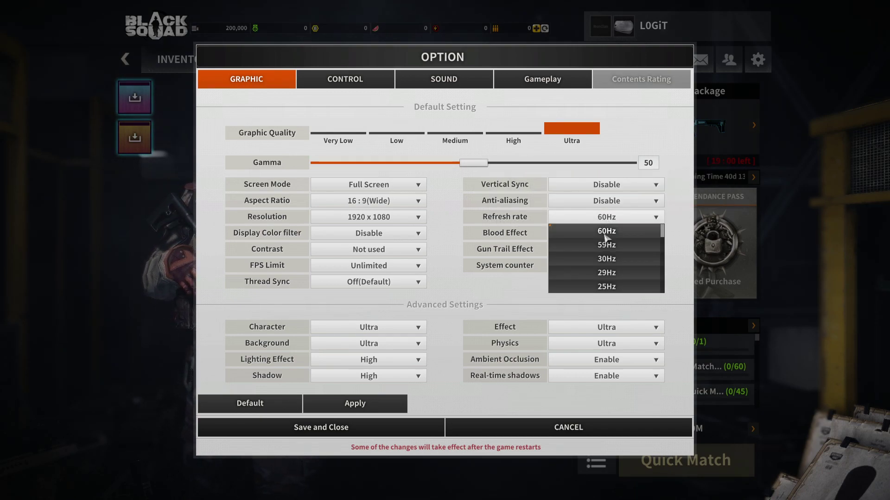
click(605, 231)
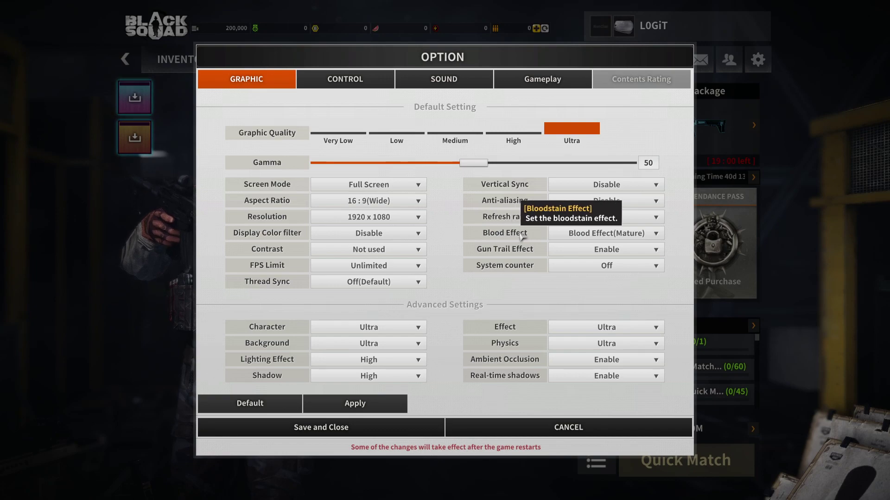
click(597, 236)
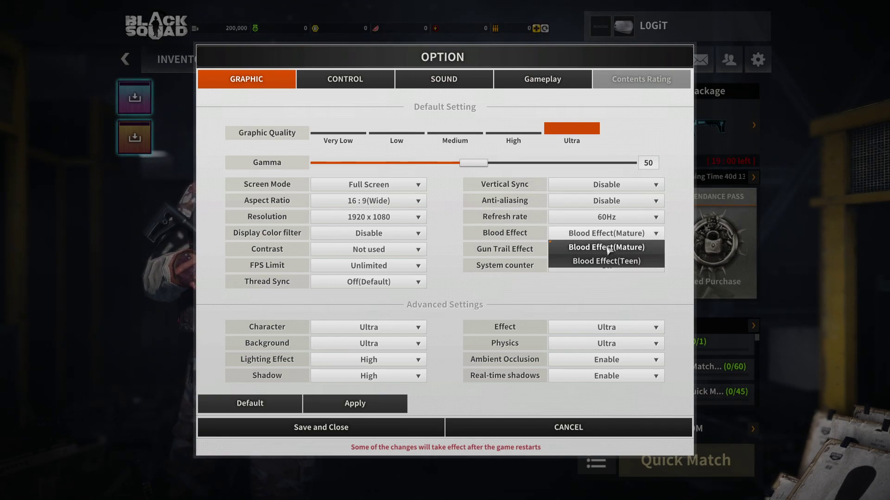
click(607, 249)
mouse_move(536, 253)
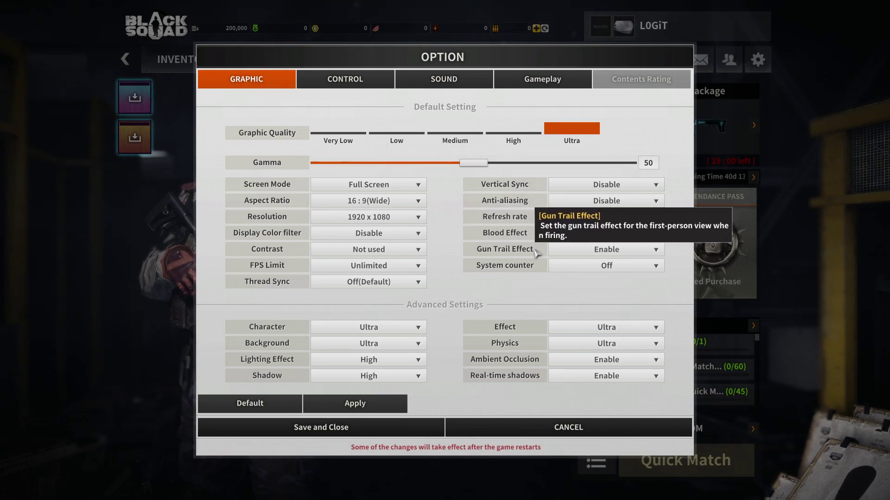
click(589, 252)
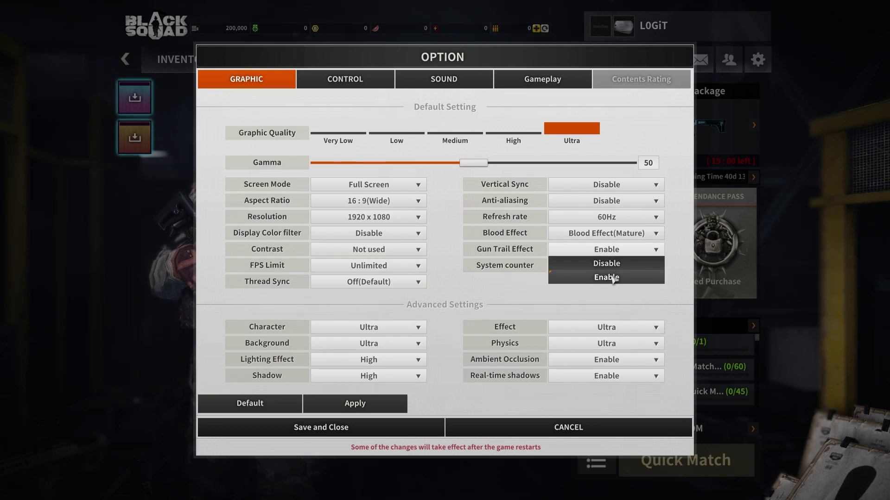
click(596, 260)
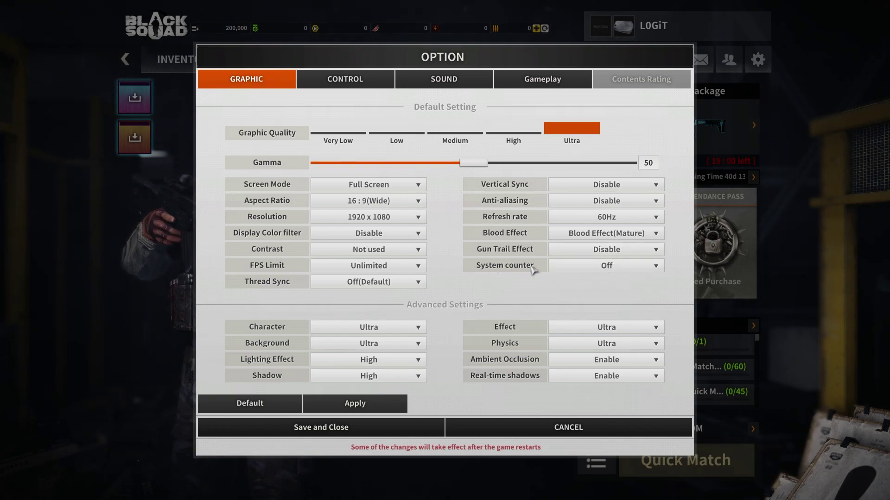
click(606, 268)
click(612, 282)
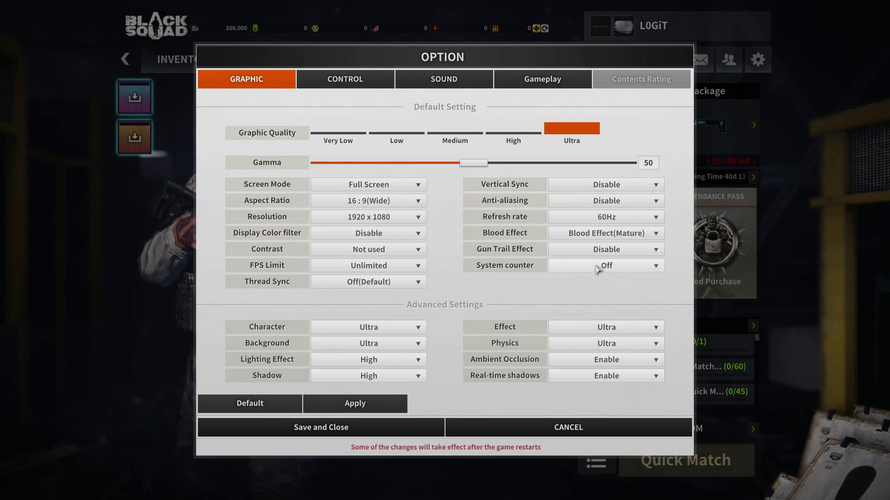
Set Character and Background to Low, Lighting Effect to Disable, and Shadow to Low
click(368, 327)
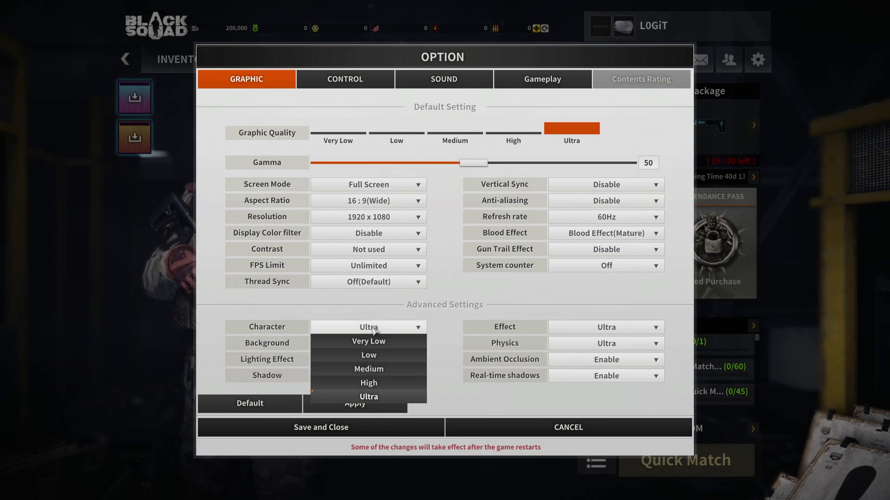
click(370, 356)
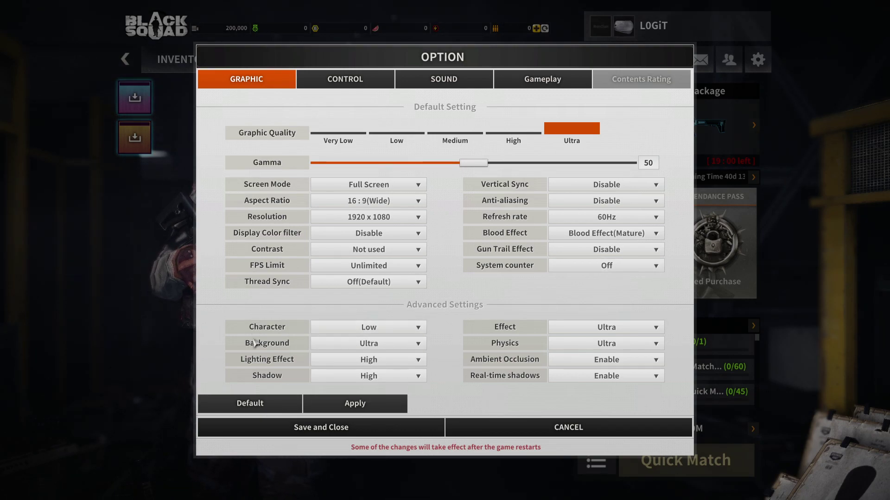
click(372, 345)
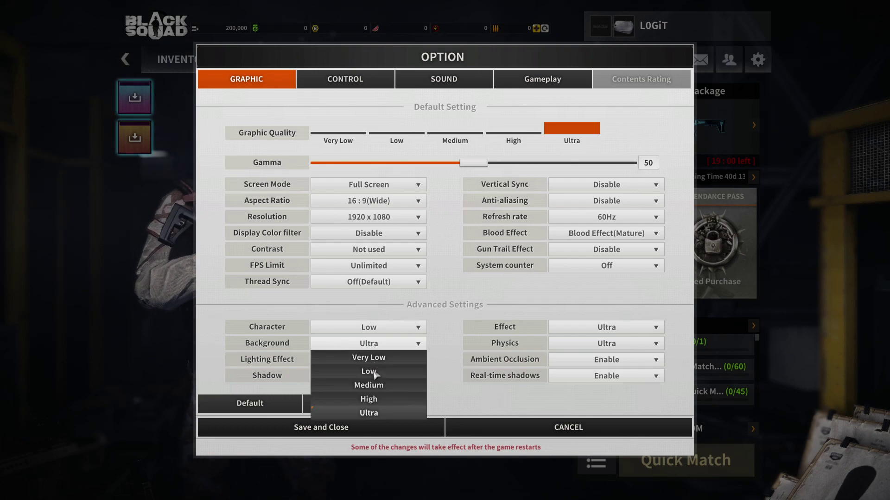
click(369, 371)
click(369, 360)
click(369, 386)
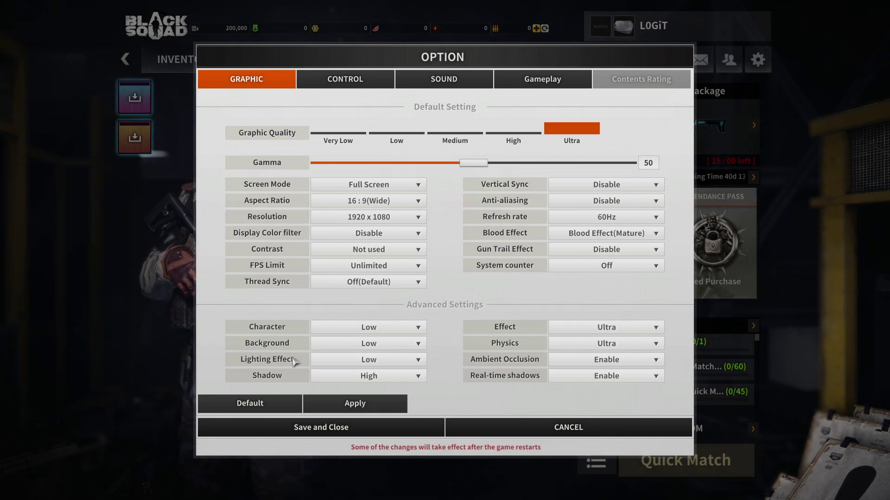
click(371, 361)
click(359, 368)
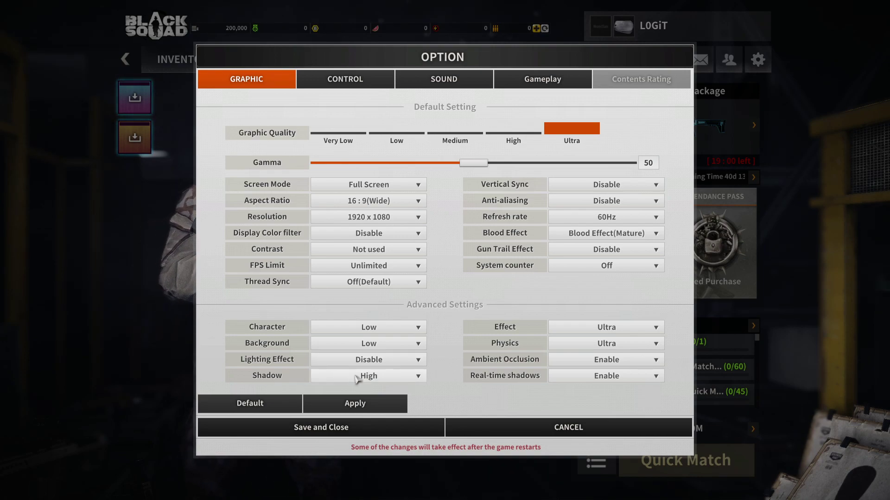
click(357, 379)
click(376, 401)
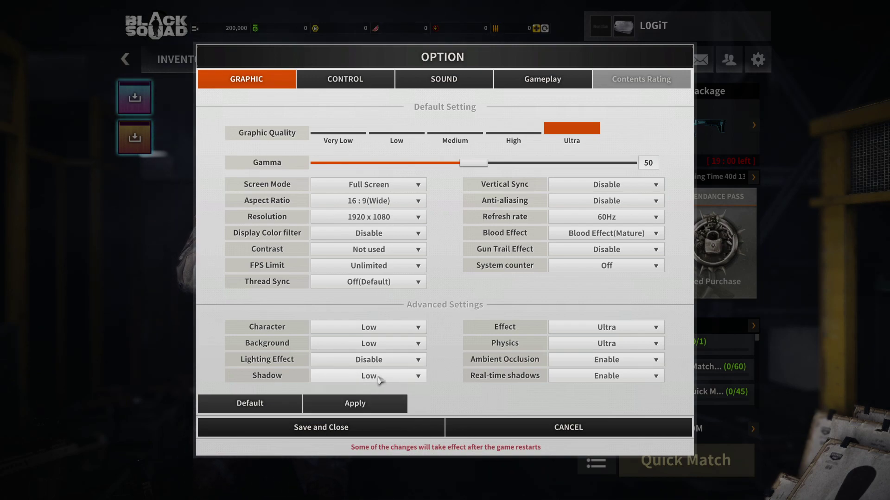
Set Effect and Physics to Low, disable Ambient Occlusion and Real-time shadows, then save
click(597, 329)
click(582, 353)
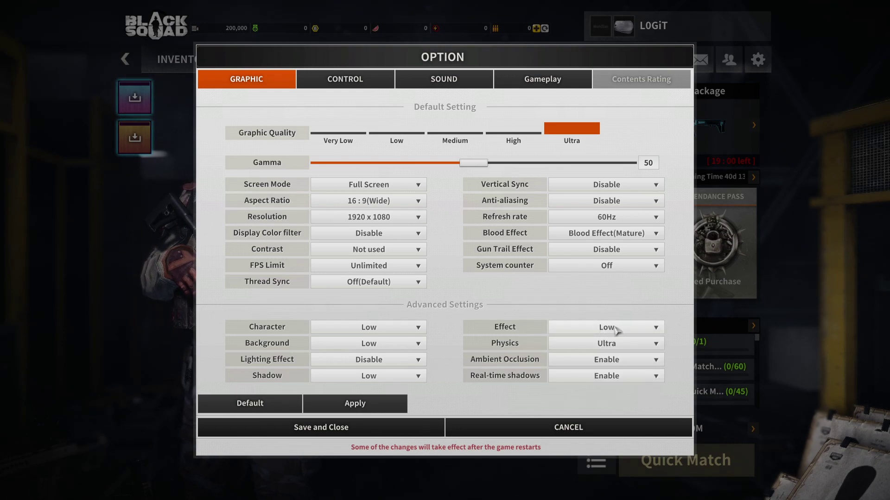
click(592, 351)
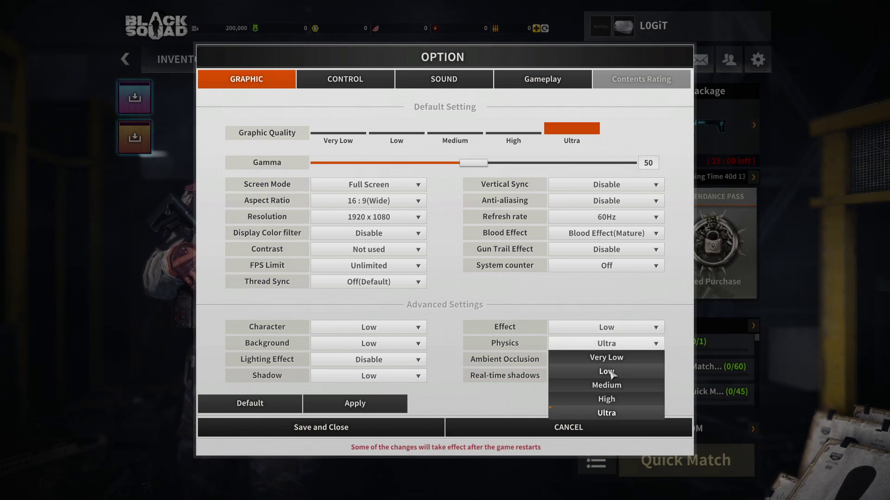
click(610, 368)
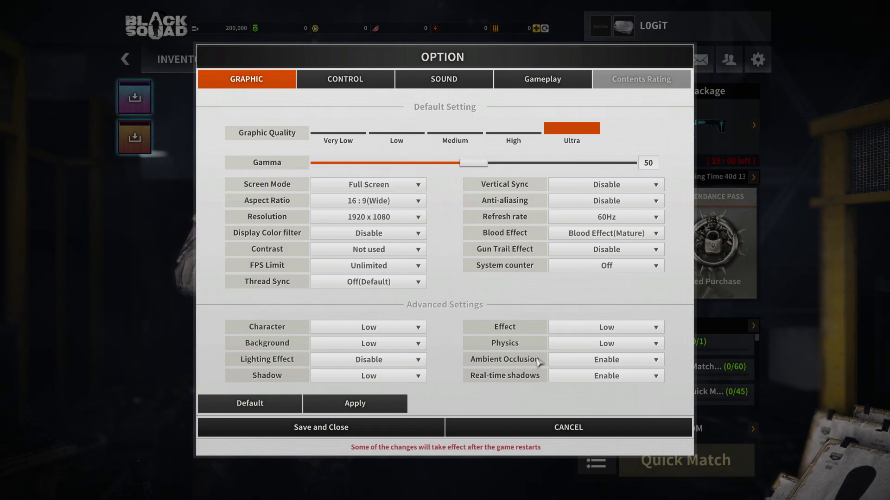
click(590, 361)
click(599, 371)
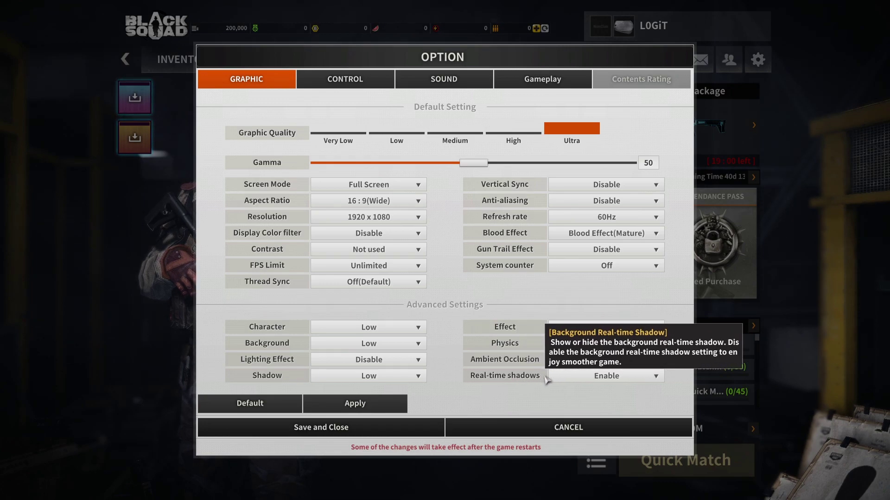
click(606, 377)
click(608, 388)
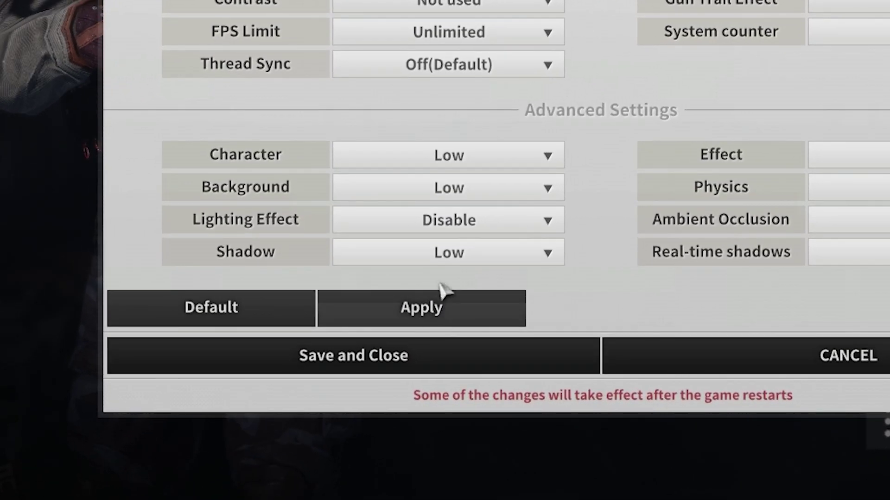
click(364, 358)
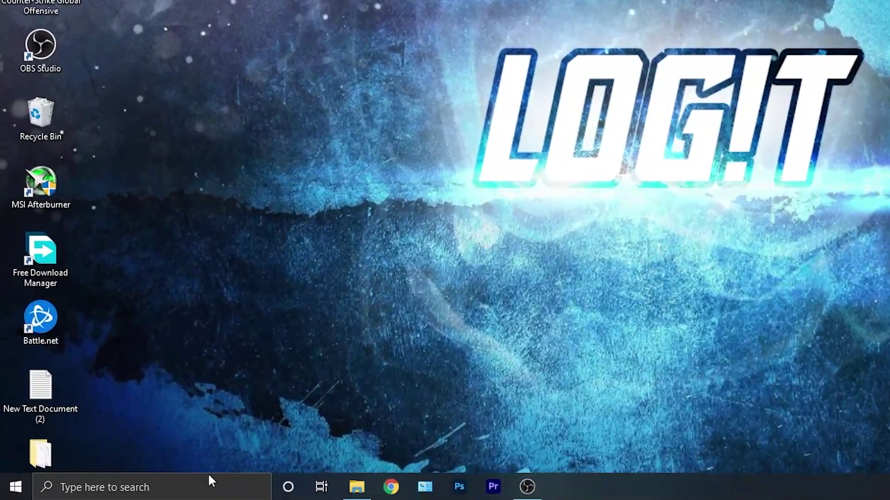
Search 'cmd' and launch Command Prompt as administrator
click(210, 482)
text(cmd)
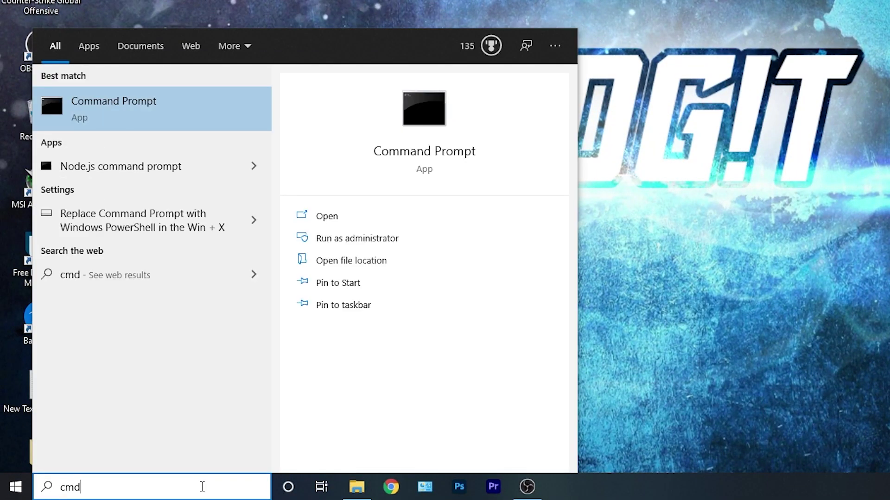
right_click(157, 102)
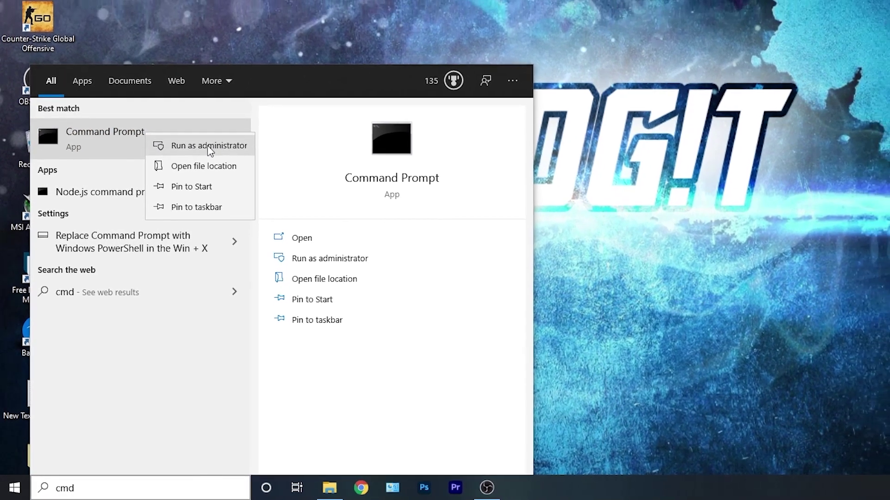
click(231, 115)
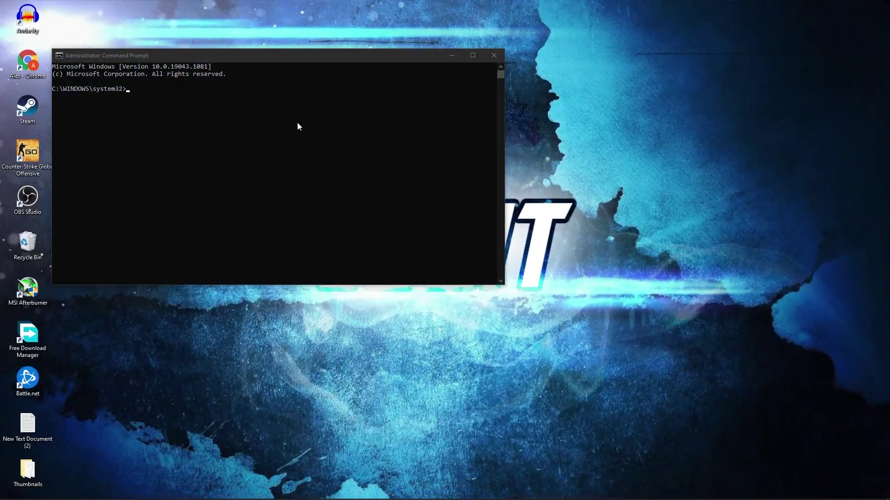
Copy the powercfg -duplicatescheme command line from the notes
drag(270, 58, 247, 62)
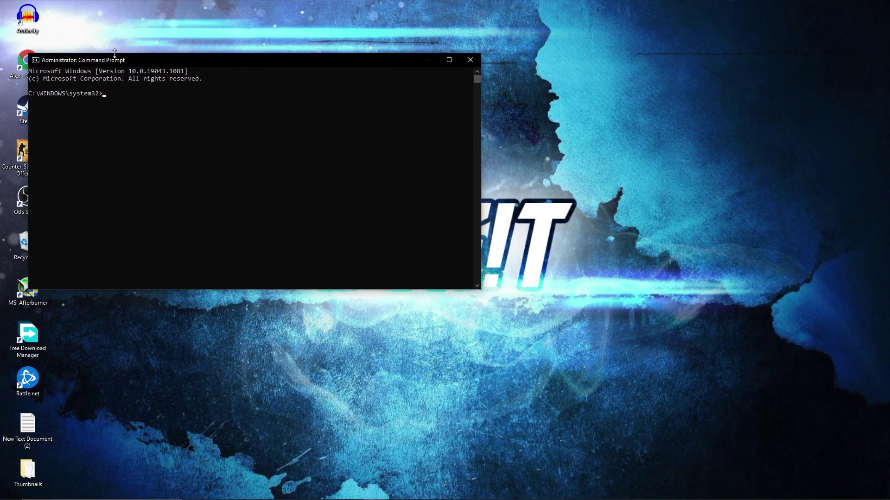
click(378, 490)
drag(678, 186, 447, 186)
right_click(462, 185)
click(504, 213)
click(837, 7)
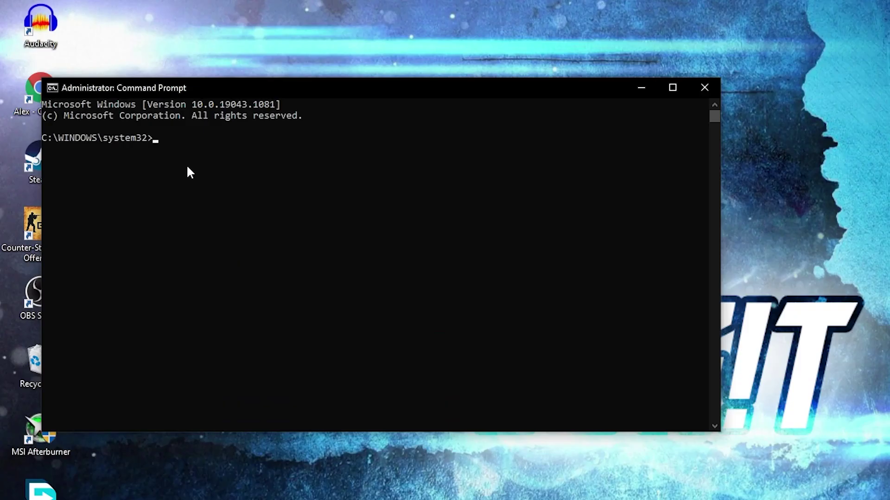
Paste and run the command to create the Ultimate Performance scheme, then close Command Prompt
right_click(118, 93)
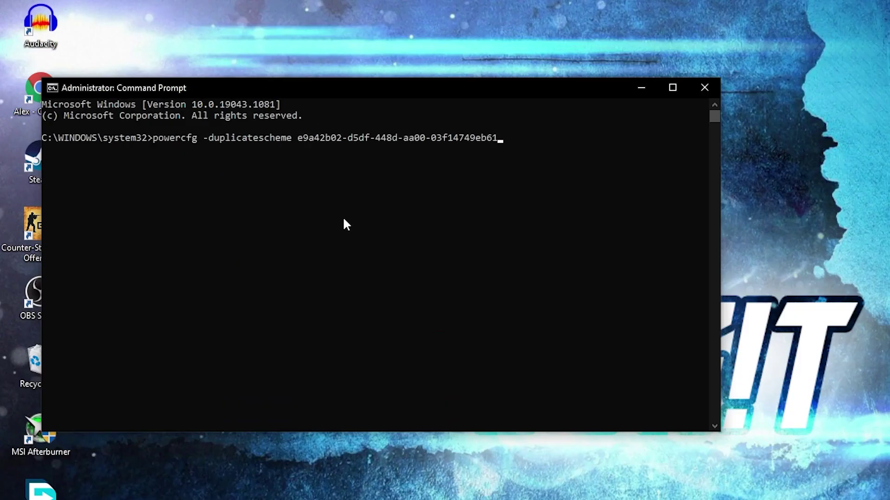
key(Return)
drag(360, 150, 460, 157)
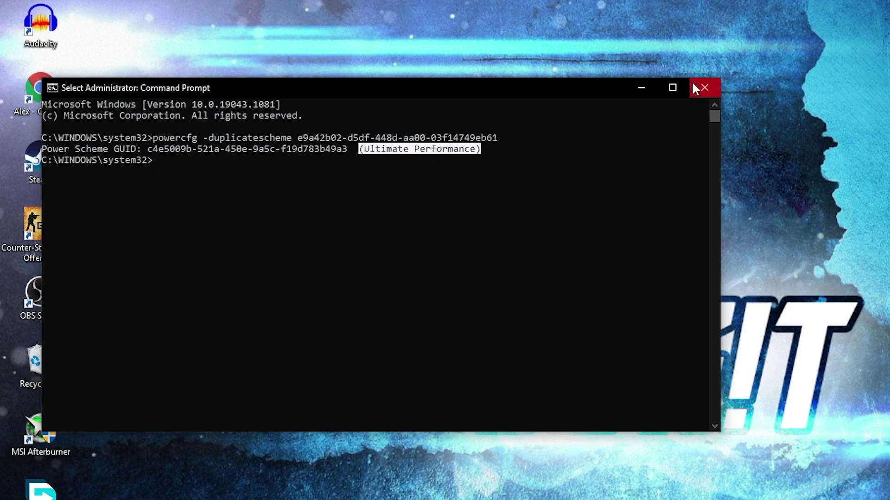
click(704, 88)
Search 'choose' and activate the Ultimate Performance plan under Show additional plans
click(175, 491)
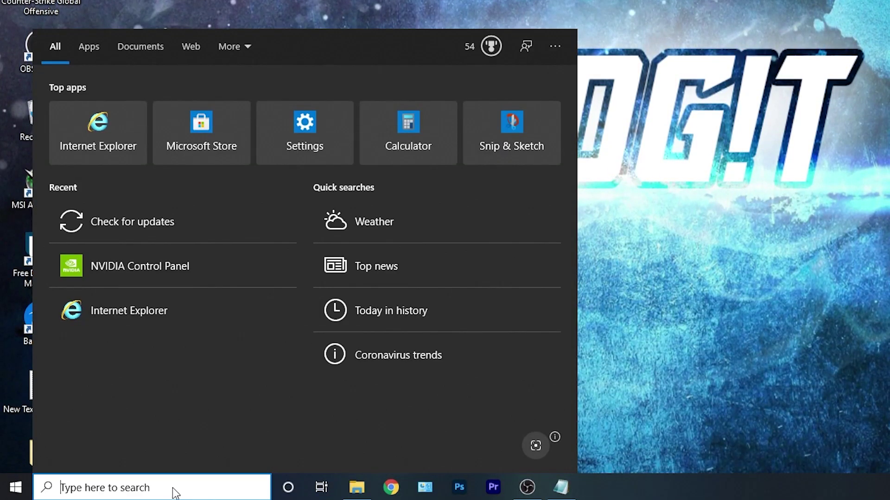
text(choose)
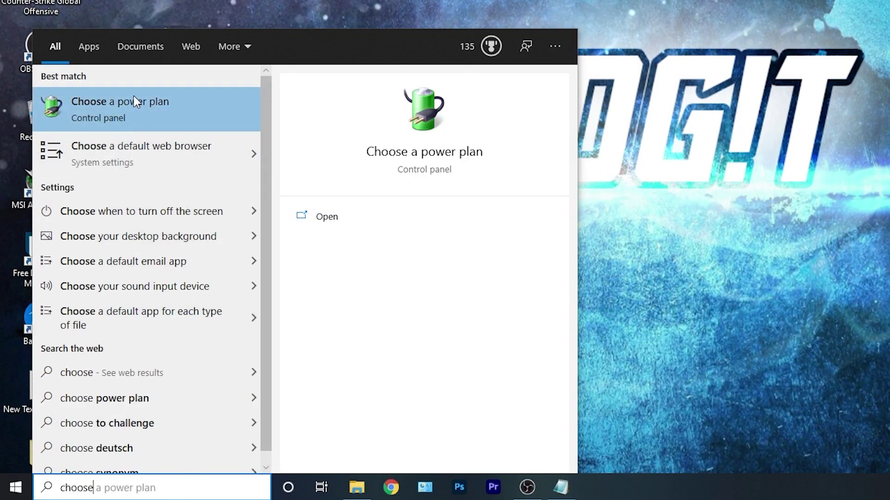
click(142, 115)
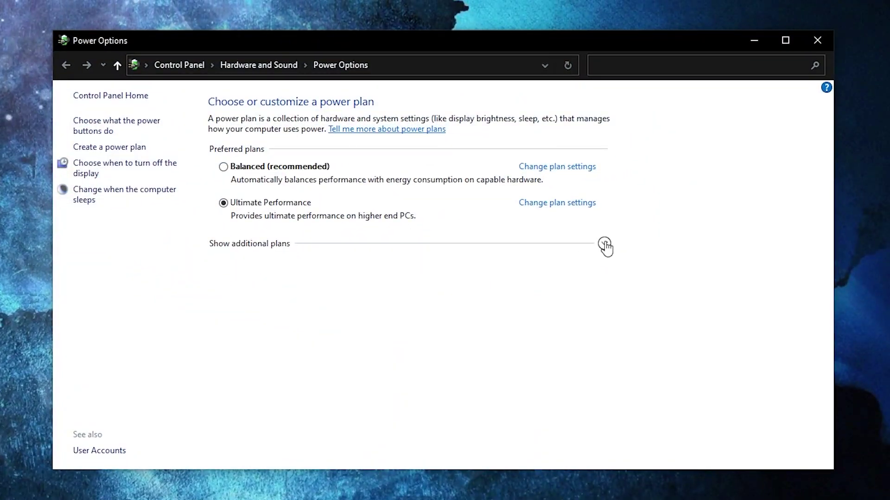
click(605, 244)
scroll(331, 303, down, 1)
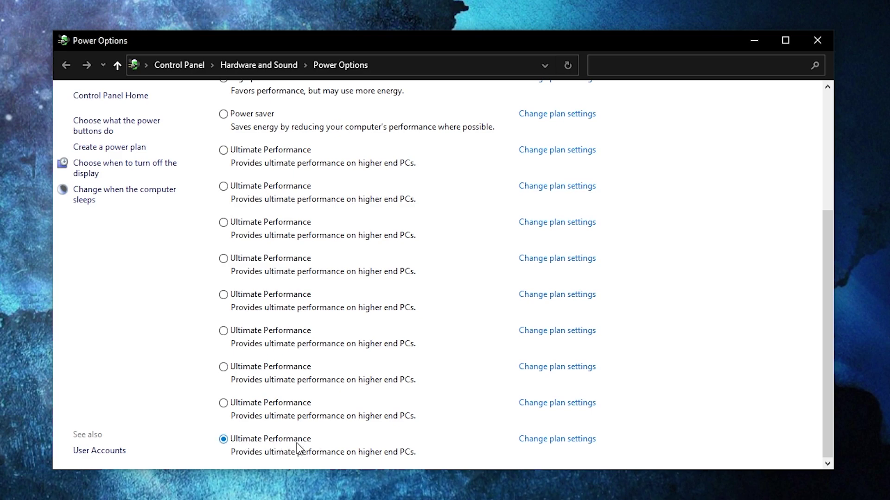
click(203, 492)
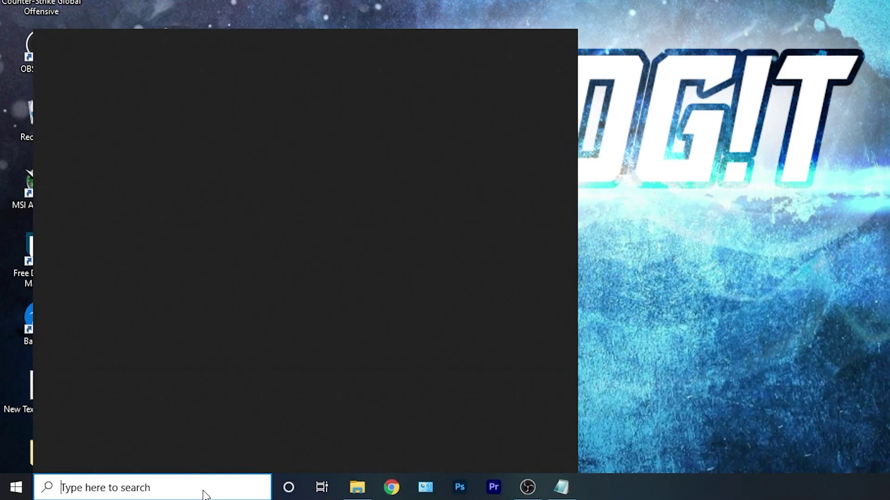
Via This PC Properties, set Performance visual effects to Adjust for best performance, confirm, and close Settings
text(this pc)
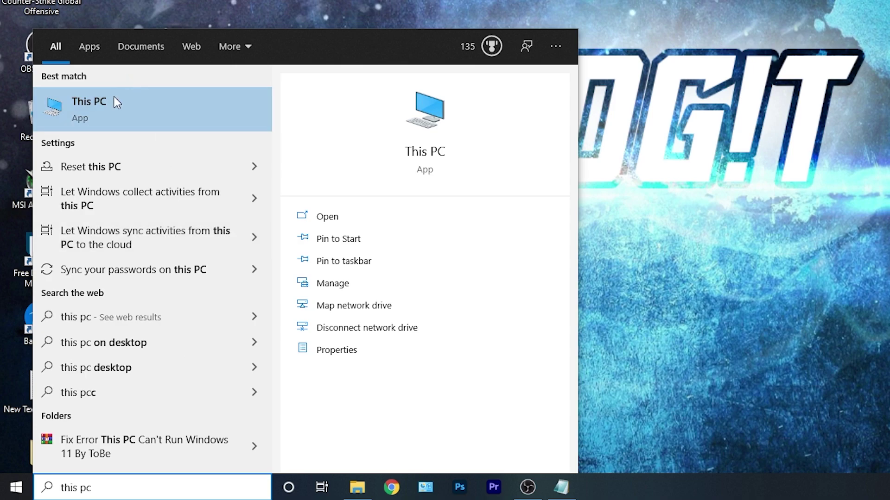
right_click(149, 107)
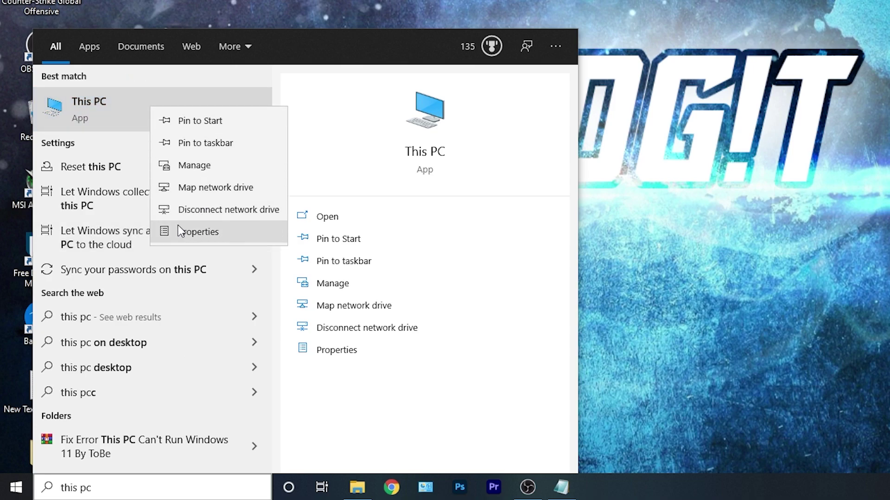
click(222, 235)
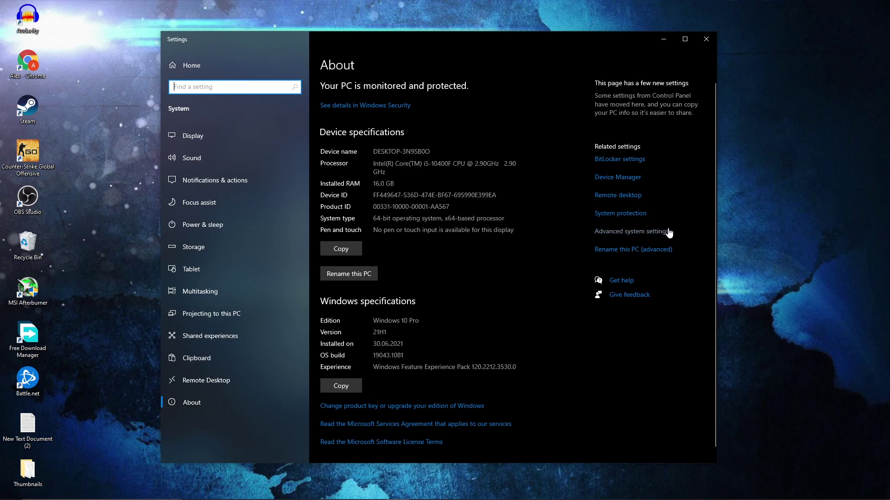
click(628, 231)
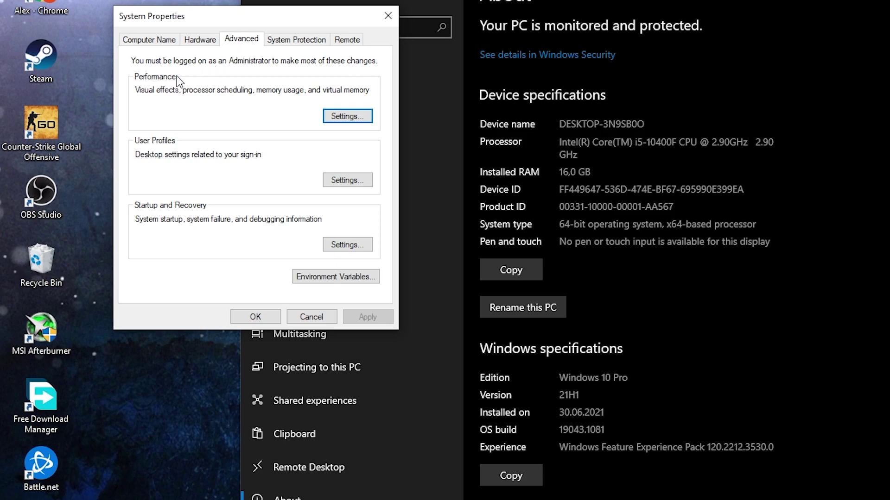
click(347, 116)
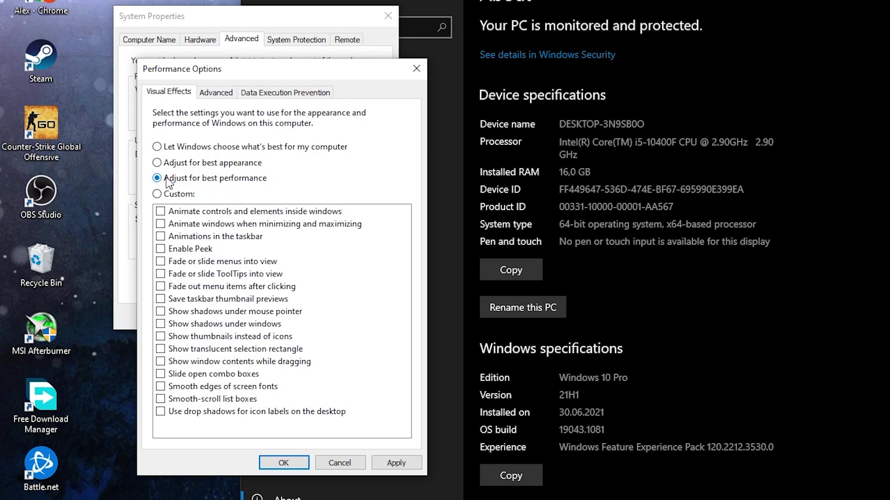
click(402, 462)
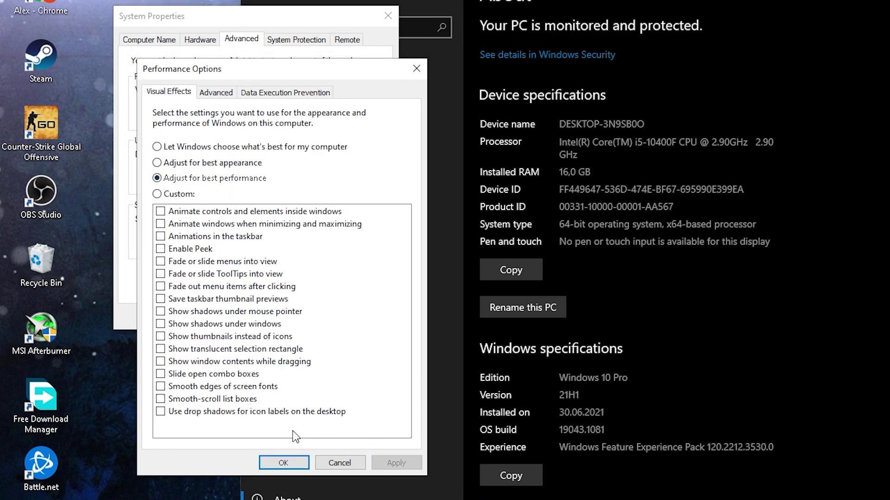
click(288, 463)
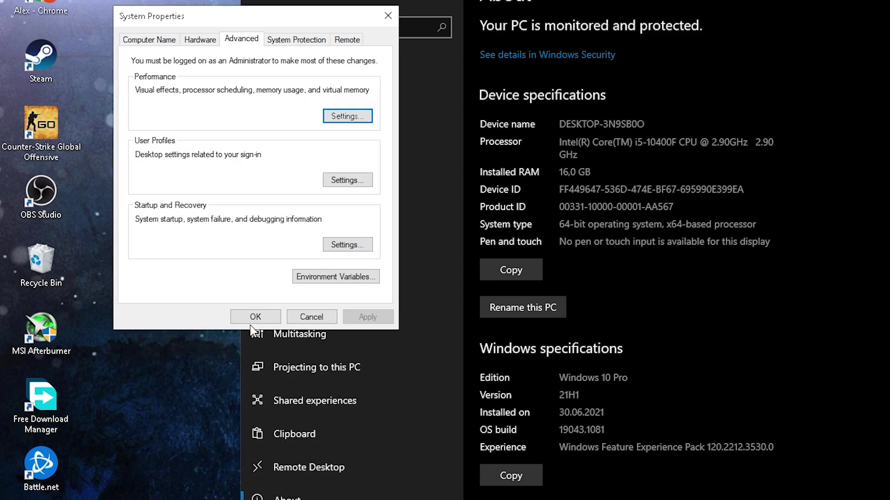
click(265, 320)
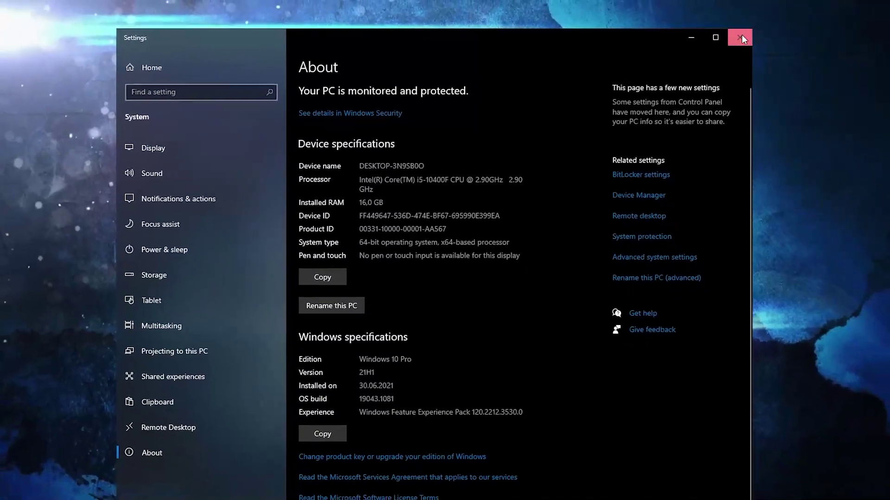
click(797, 35)
Search 'grap' to reach Graphics settings and start browsing for an app
click(161, 497)
text(grap)
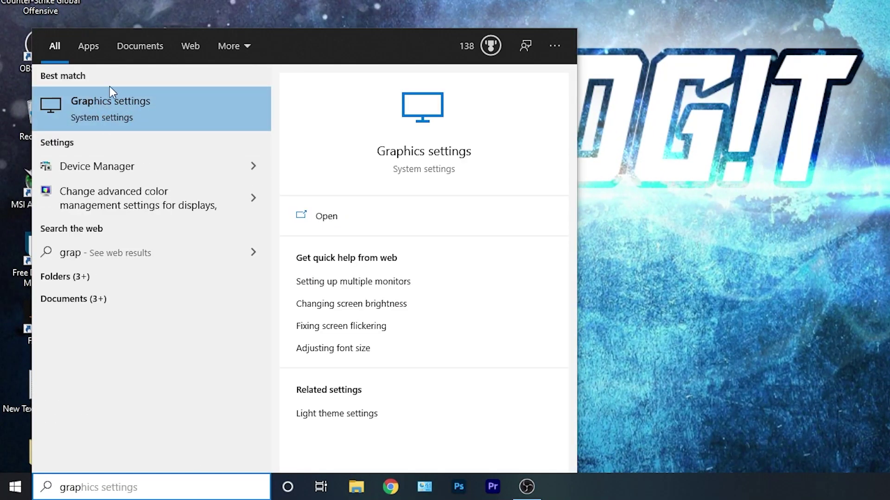
click(121, 116)
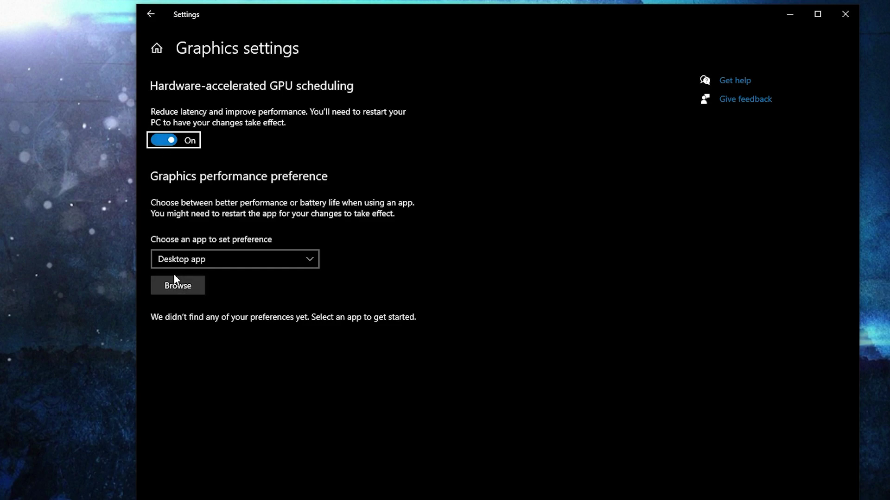
click(180, 287)
Navigate to D: > Steam > steamapps > common > Black Squad > binaries > win64 and pick BlackSquadGame
click(200, 256)
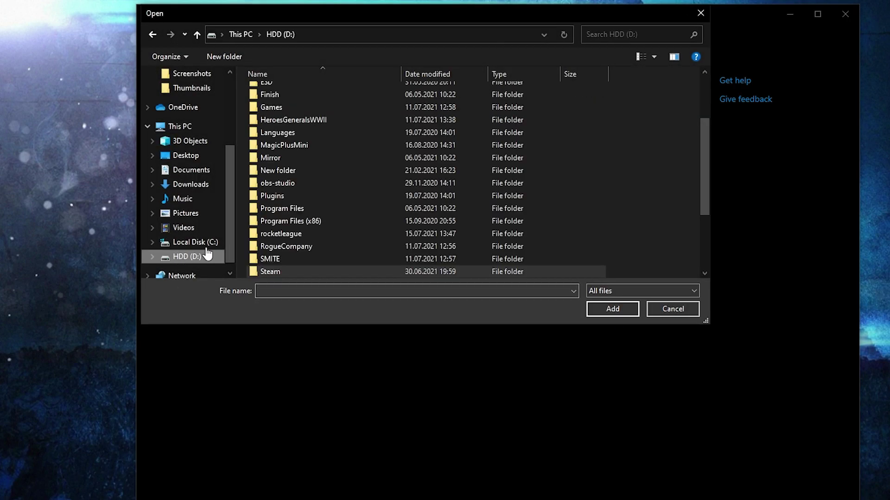
scroll(315, 188, down, 1)
click(283, 197)
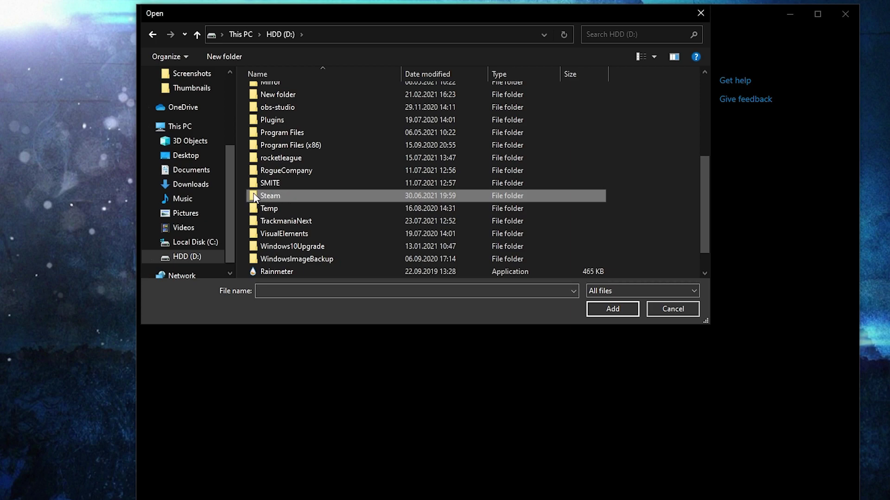
double_click(274, 196)
scroll(305, 207, down, 1)
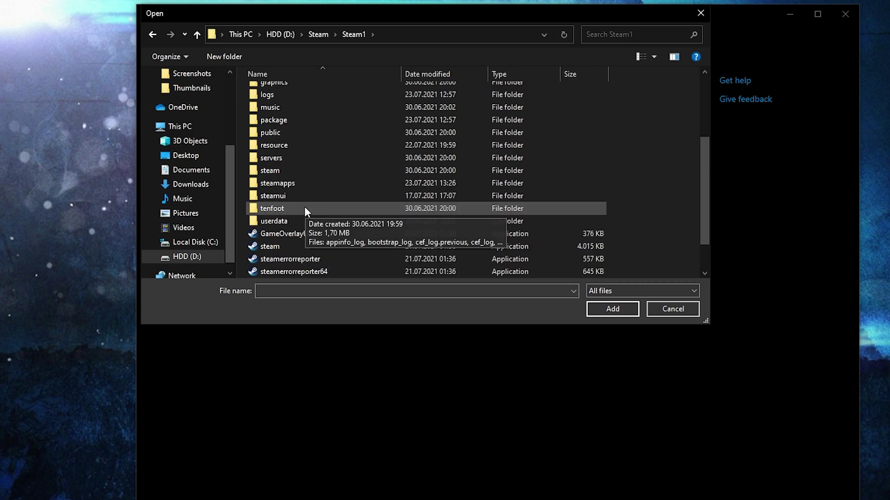
double_click(297, 183)
double_click(270, 94)
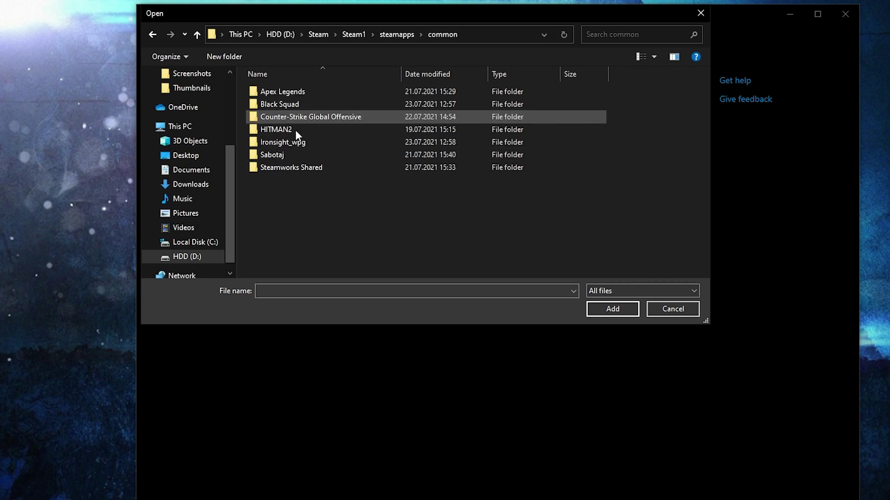
double_click(285, 103)
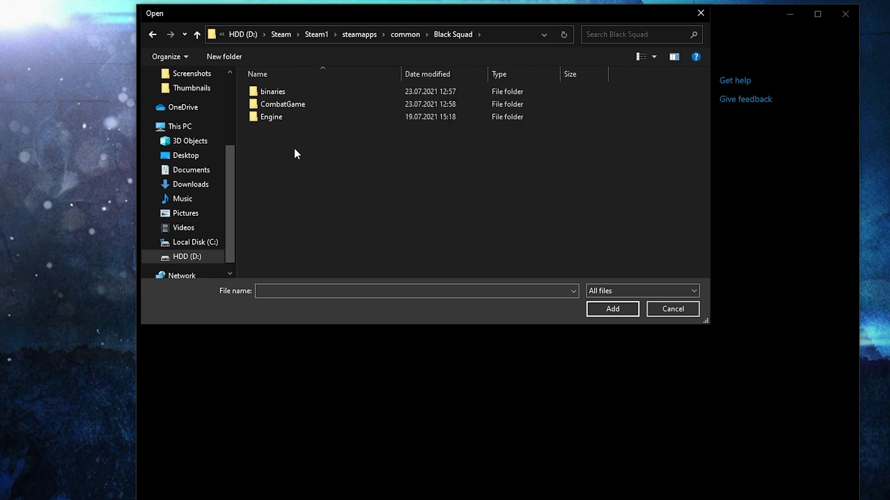
double_click(281, 91)
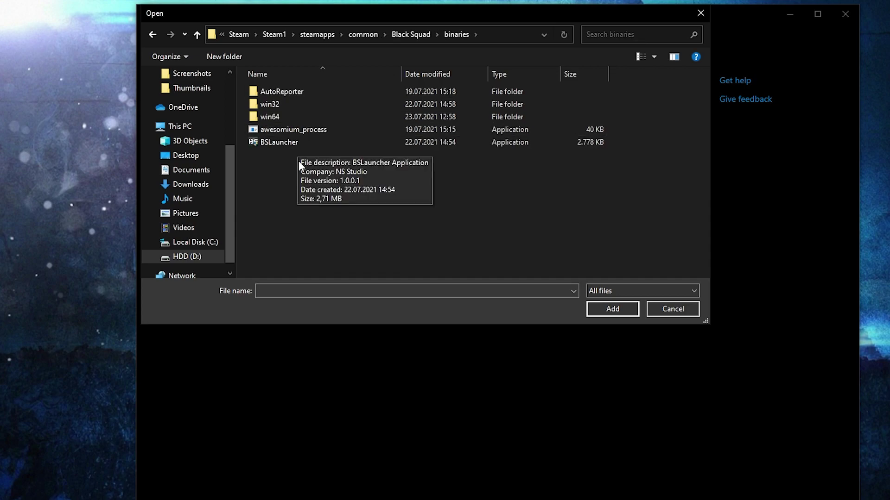
double_click(271, 116)
click(287, 117)
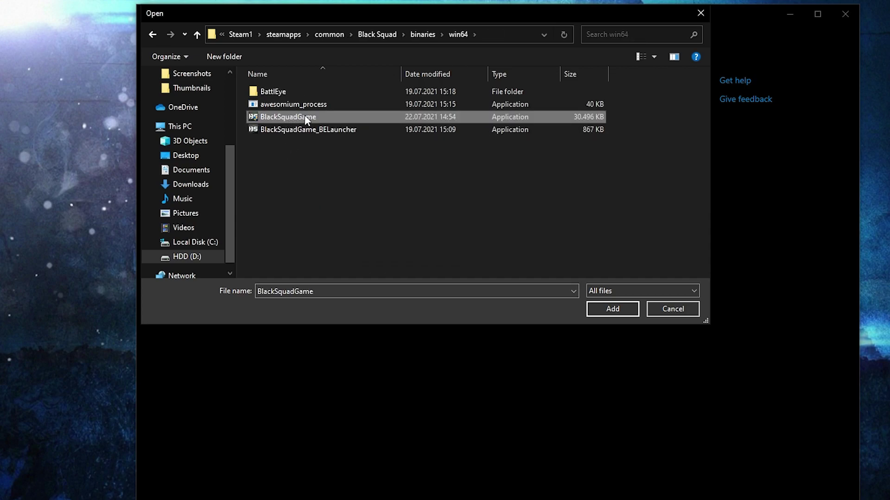
In BlackSquadGame's compatibility properties, disable fullscreen optimizations and set the high DPI override to Application
right_click(278, 117)
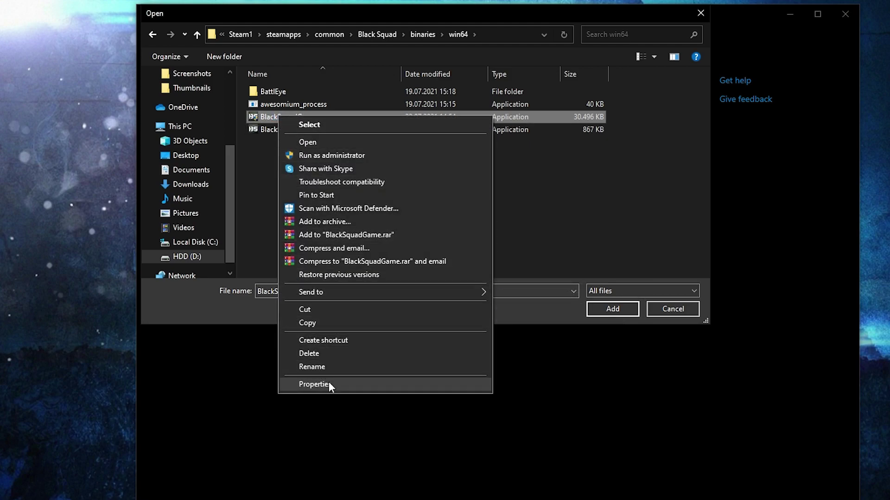
click(318, 384)
click(383, 156)
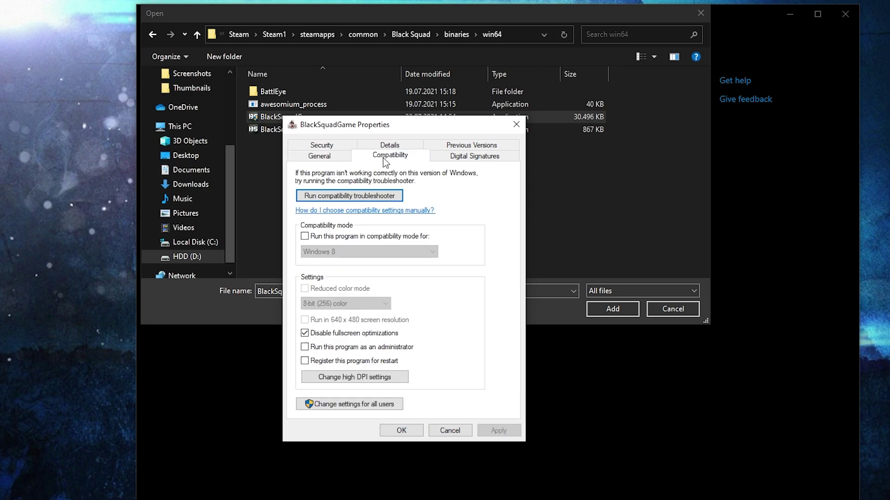
click(306, 334)
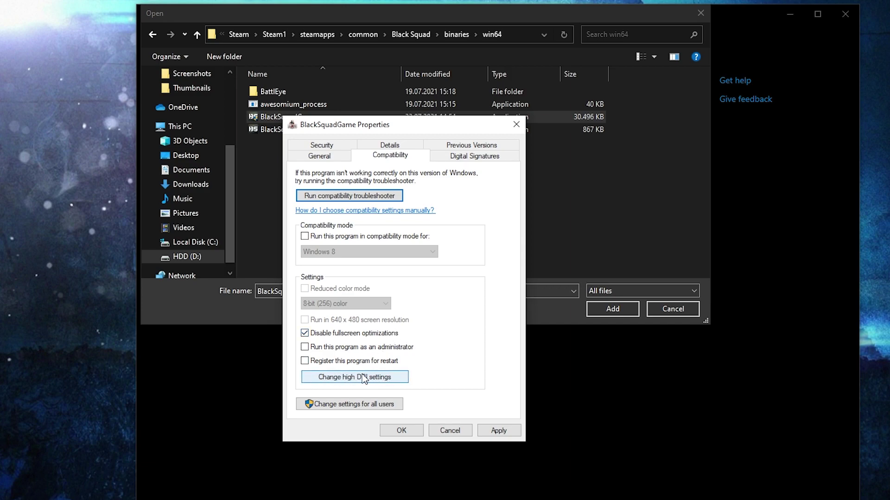
click(363, 379)
click(339, 357)
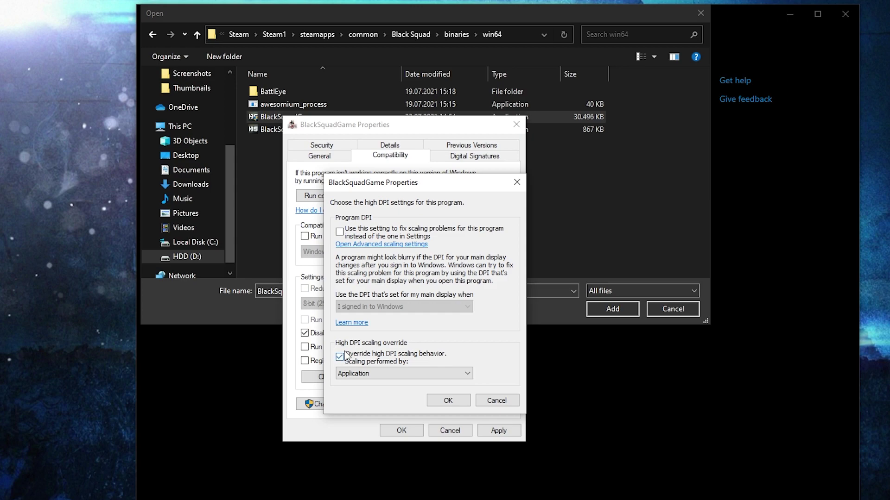
click(448, 401)
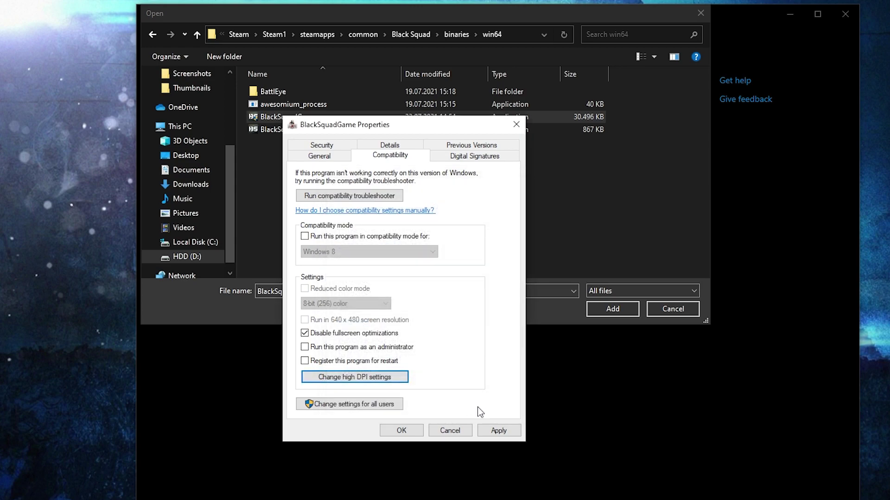
click(498, 430)
click(402, 431)
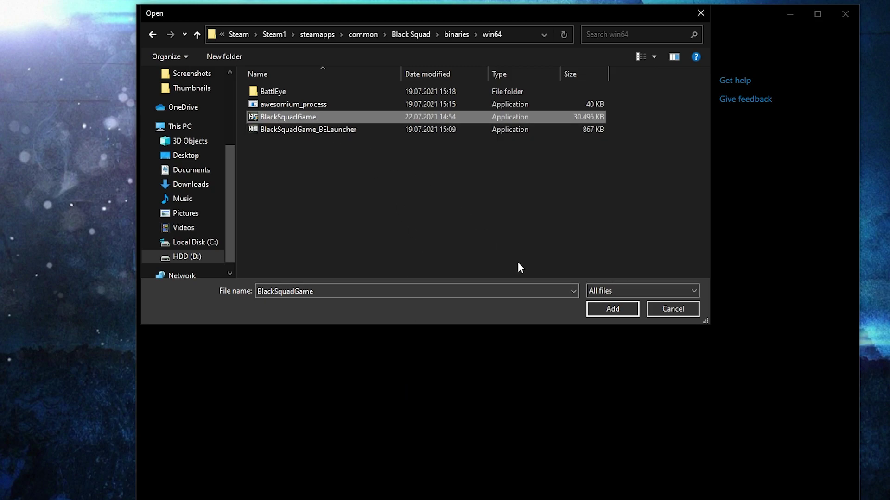
Add BlackSquadGame to the graphics preferences with High performance saved, then return to Settings home
click(611, 308)
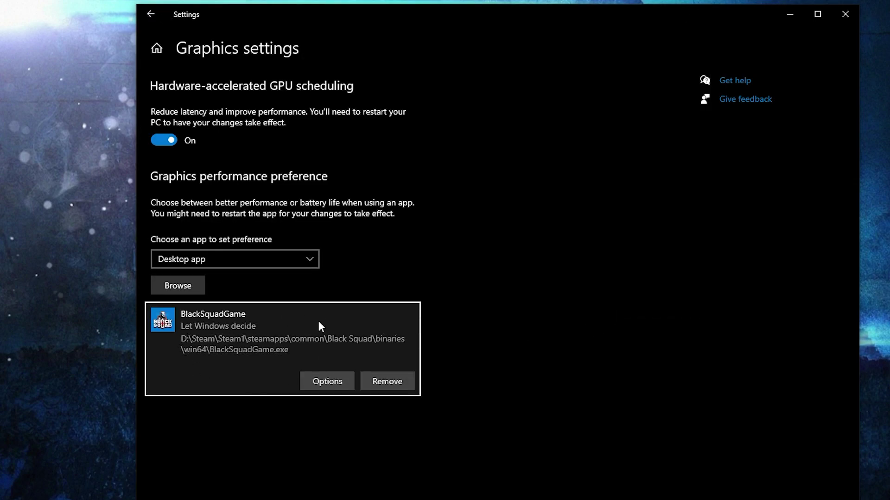
click(329, 377)
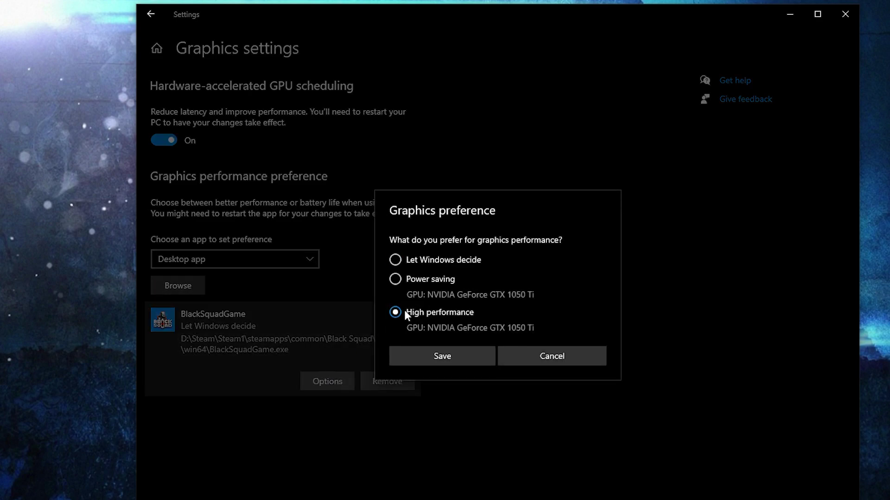
click(437, 356)
click(156, 51)
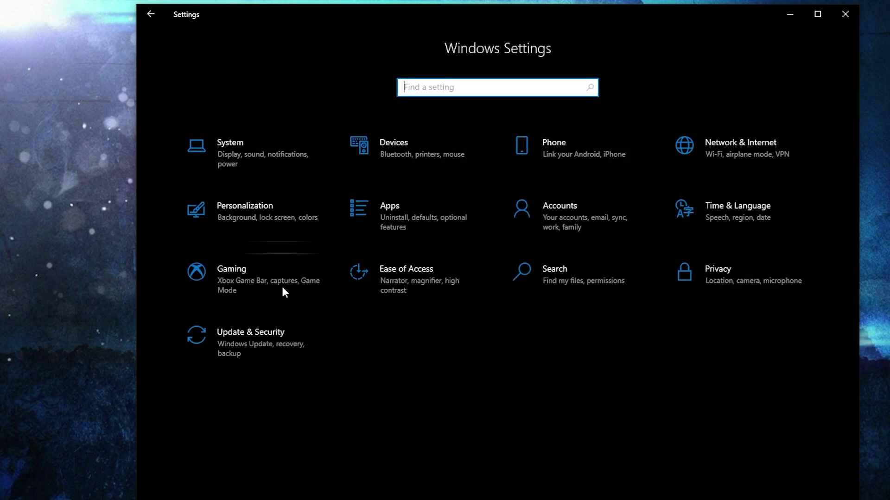
Confirm Xbox Game Bar is off and Game Mode is on, then close Settings
click(255, 277)
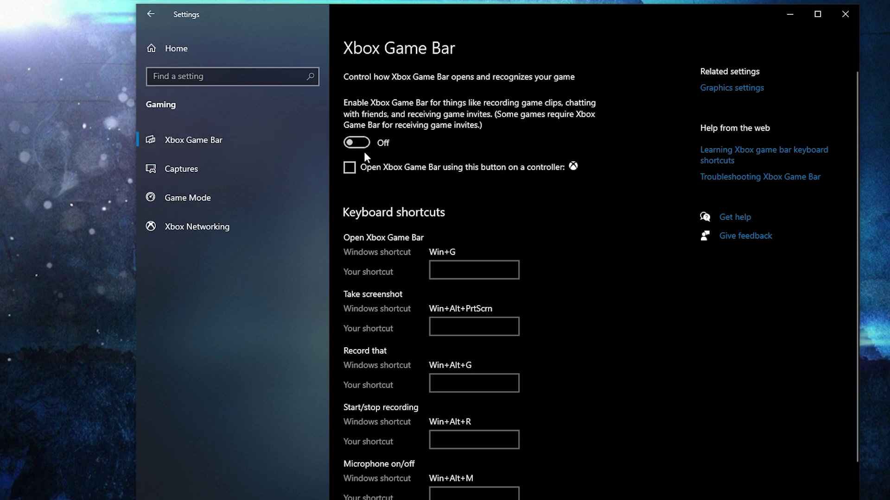
click(214, 204)
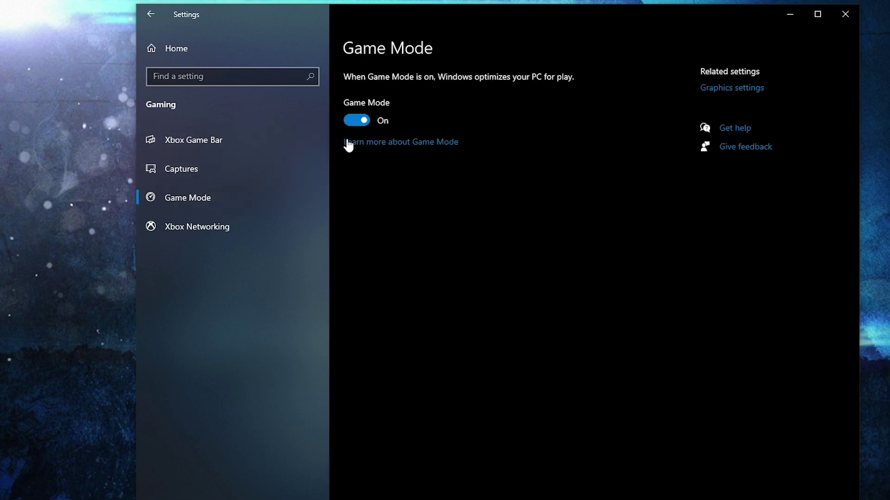
click(730, 88)
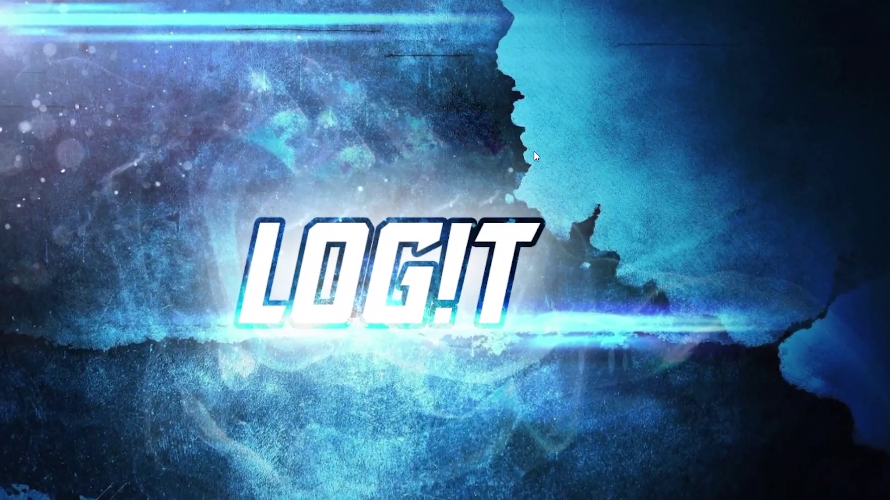
right_click(537, 160)
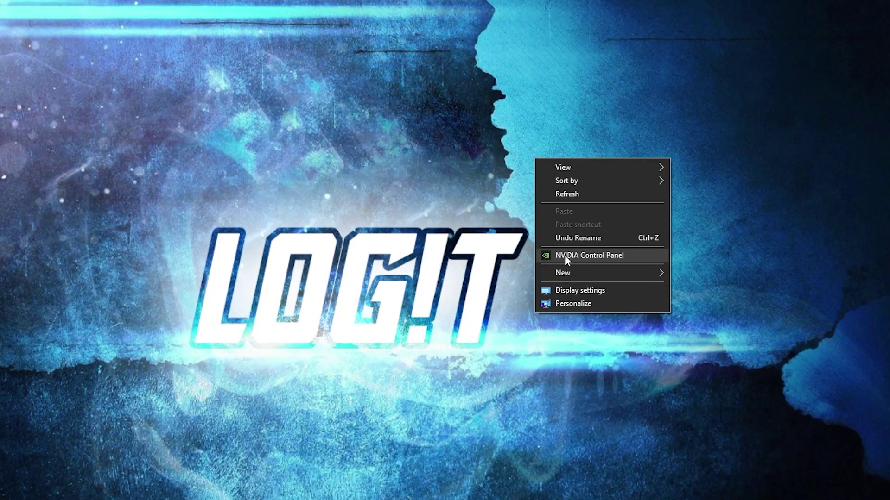
Launch NVIDIA Control Panel and apply 'Use the advanced 3D image settings'
click(590, 257)
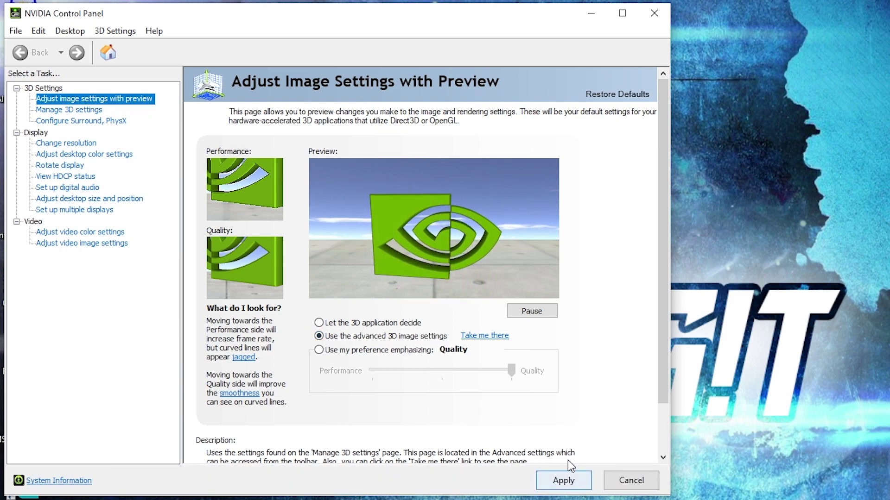
click(565, 481)
click(56, 110)
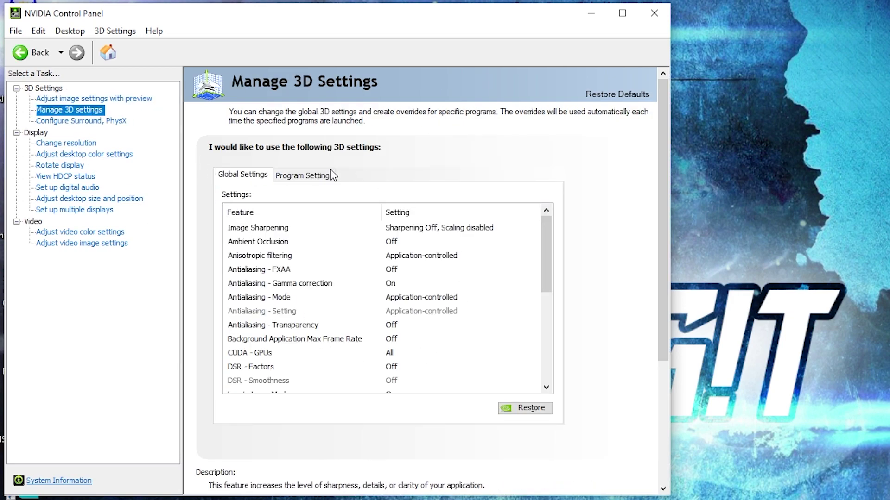
Review global 3D settings: power management at Prefer maximum performance and Vertical sync Off
drag(536, 274, 536, 331)
click(241, 312)
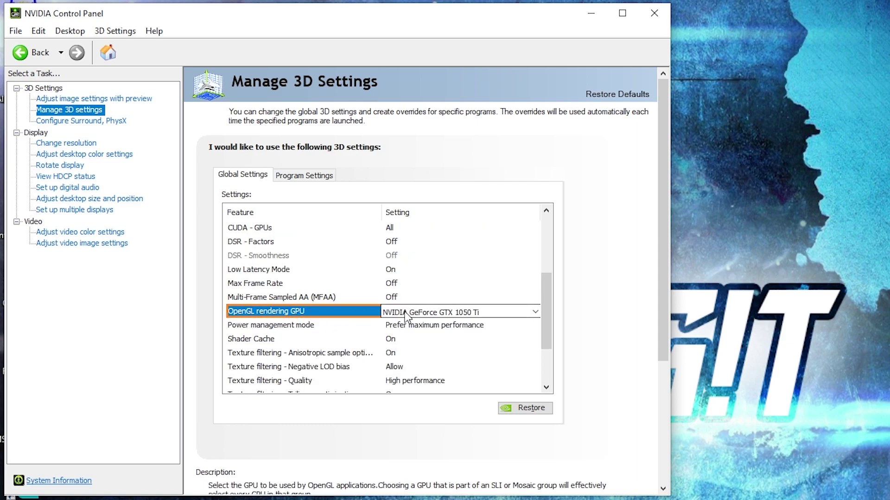
click(230, 325)
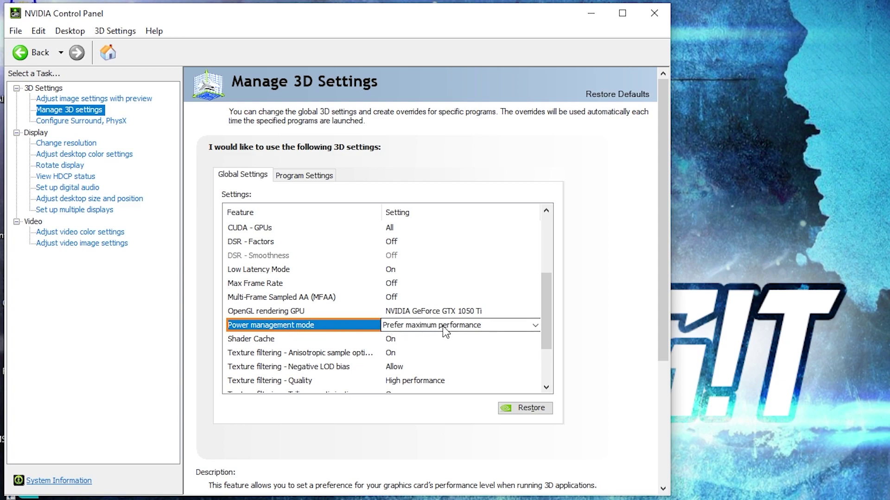
scroll(384, 320, down, 2)
click(241, 315)
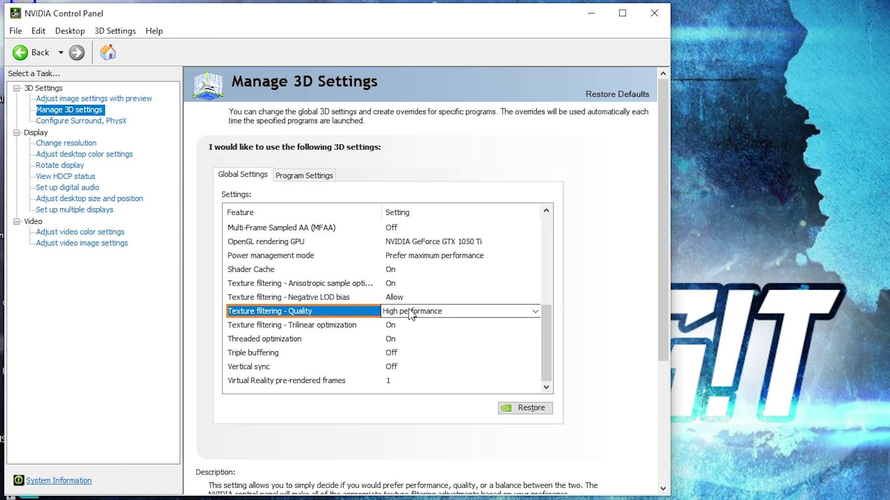
click(232, 340)
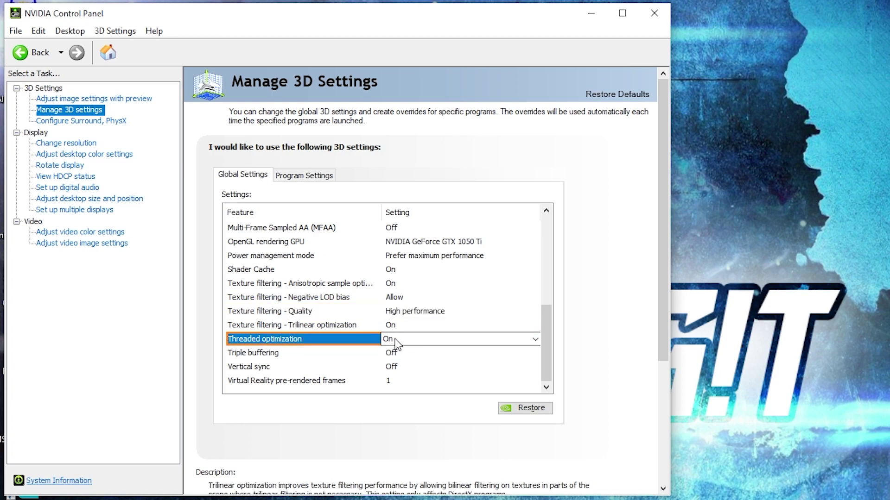
click(245, 367)
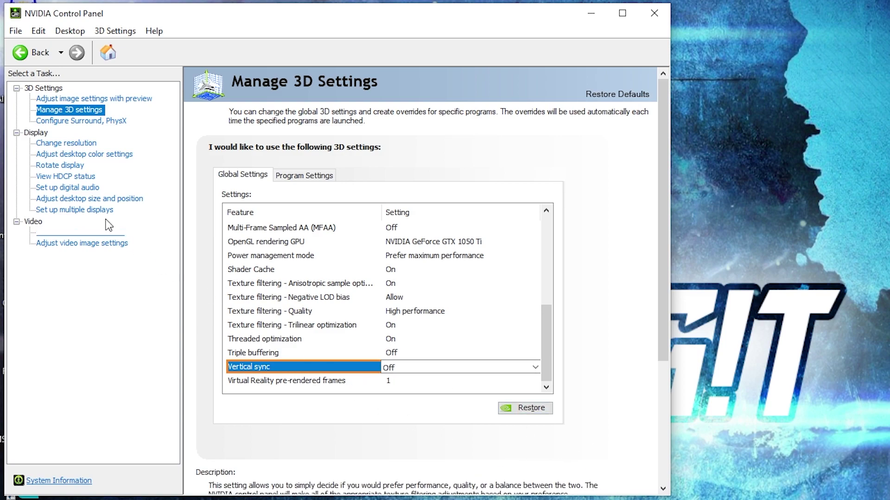
click(62, 154)
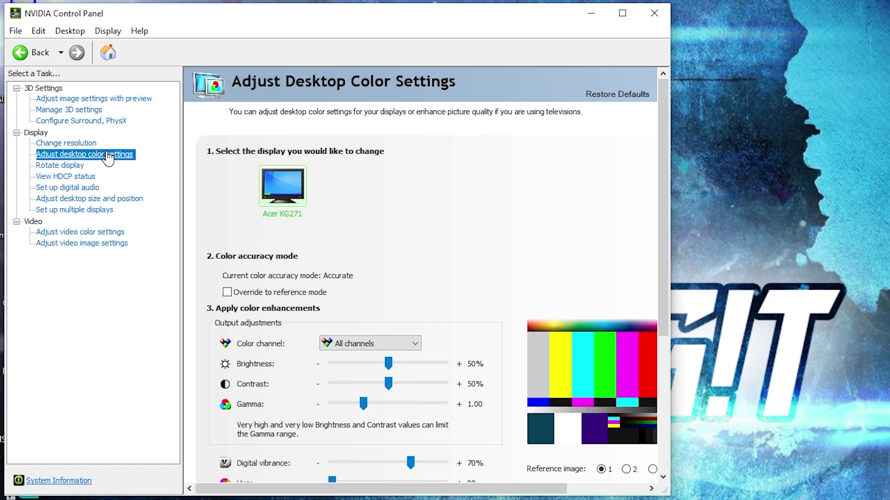
Set Digital vibrance for the Acer KG271 display to 70% and apply it
scroll(252, 372, down, 3)
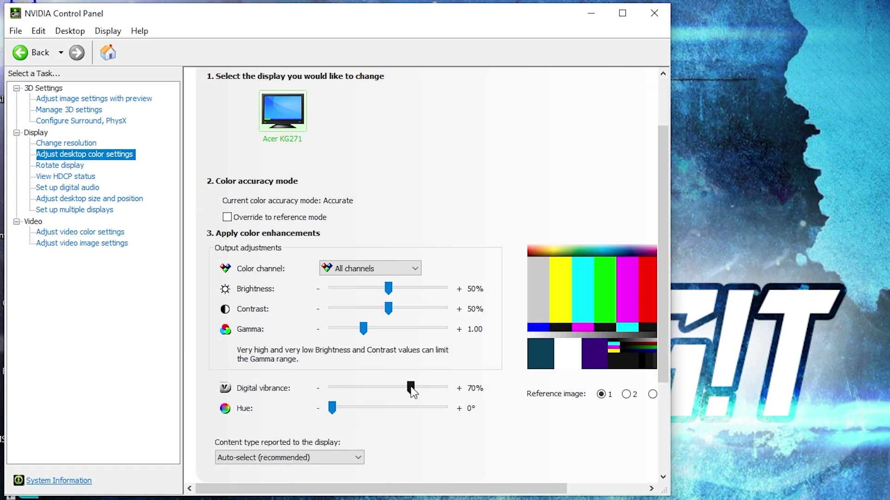
drag(410, 386, 410, 387)
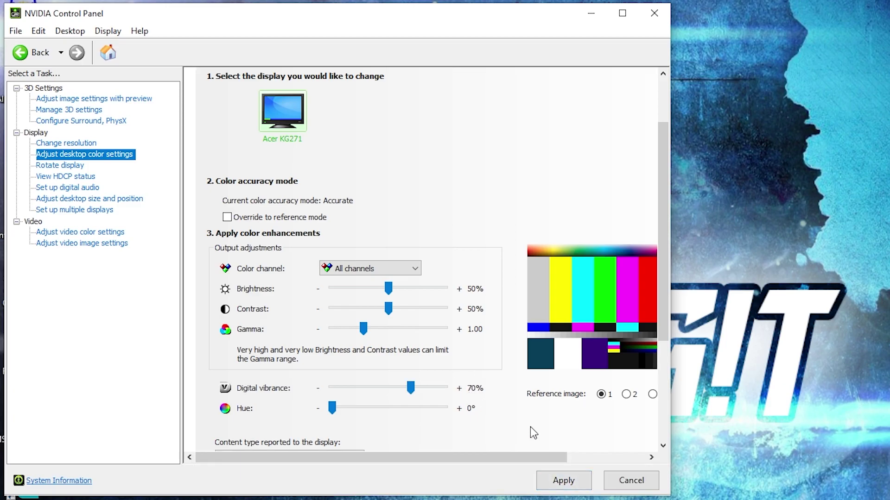
click(565, 481)
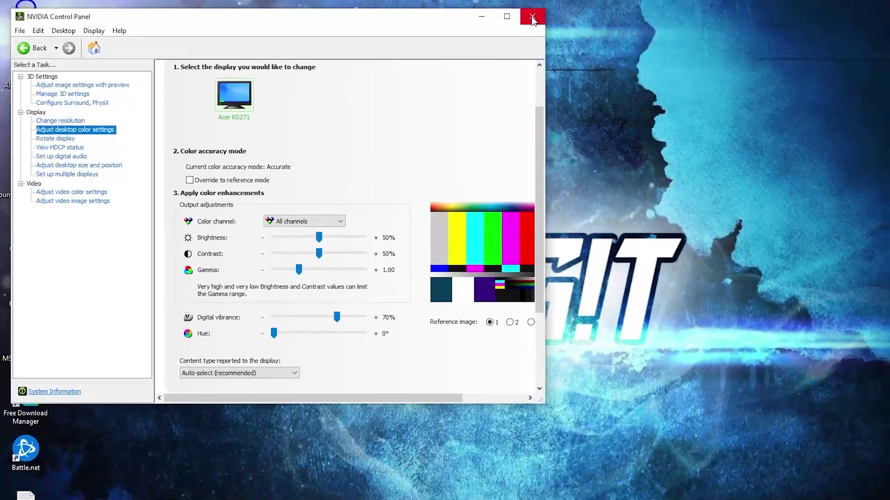